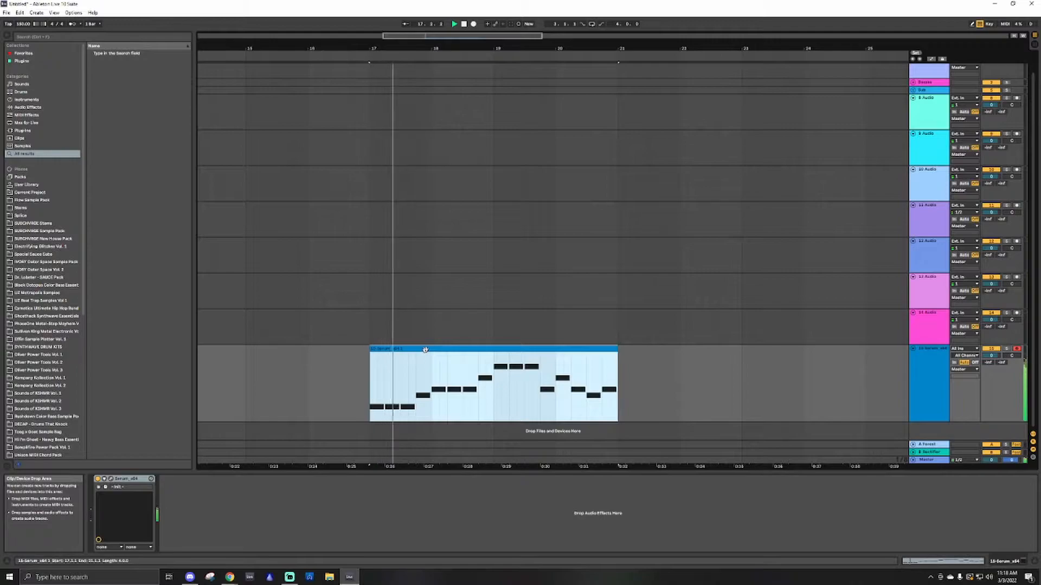
Open the Serum instrument on the MIDI track and reset it to the initial preset.
left_click(863, 375)
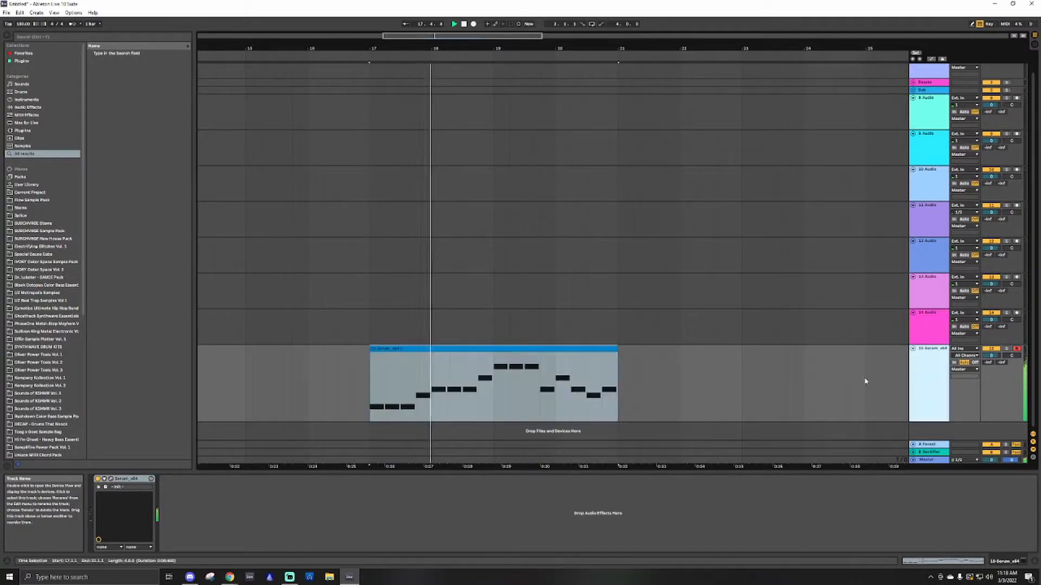
left_click(111, 479)
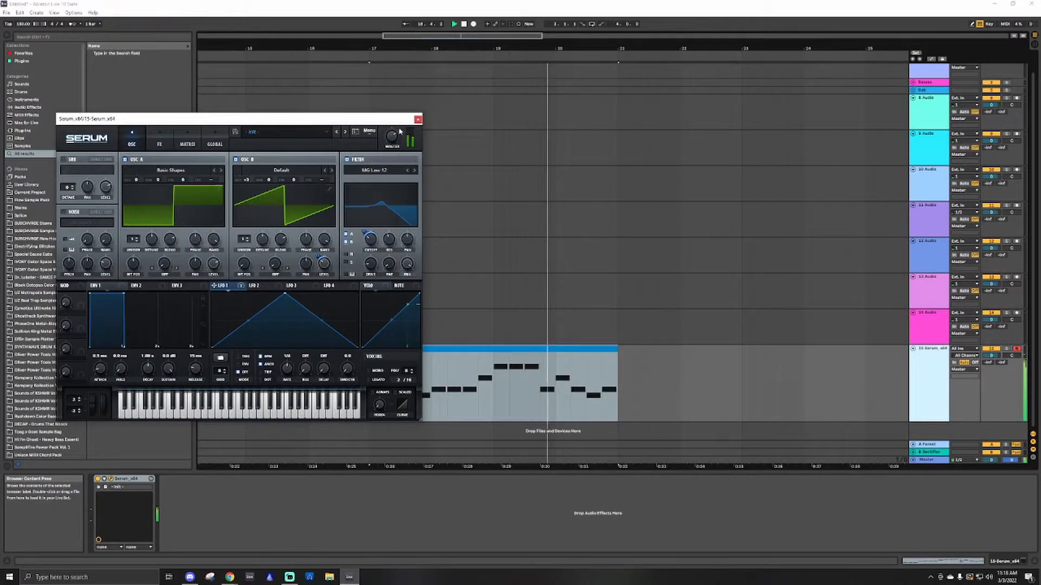
left_click(518, 350)
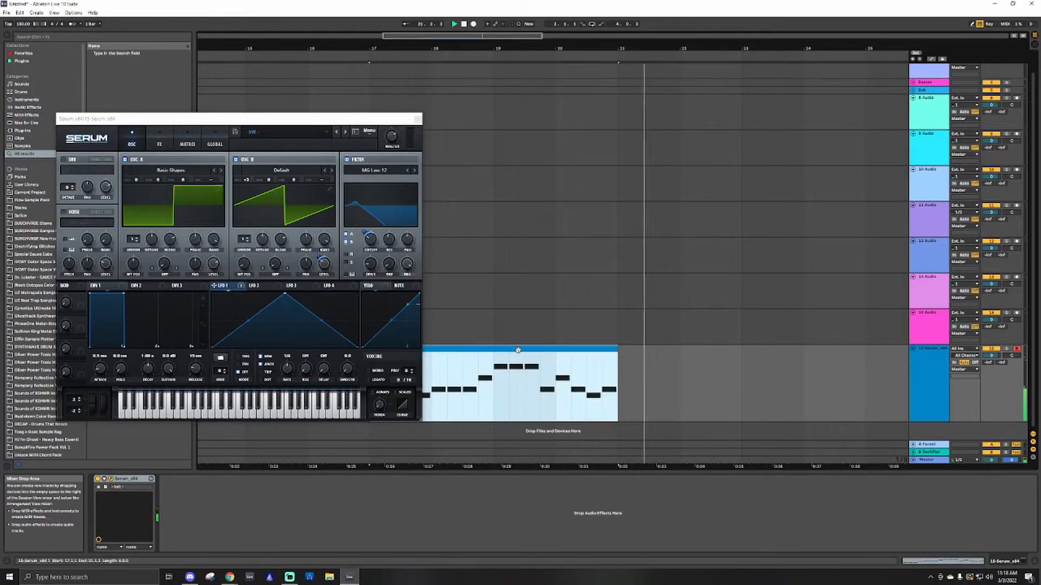
left_click(369, 132)
left_click(398, 185)
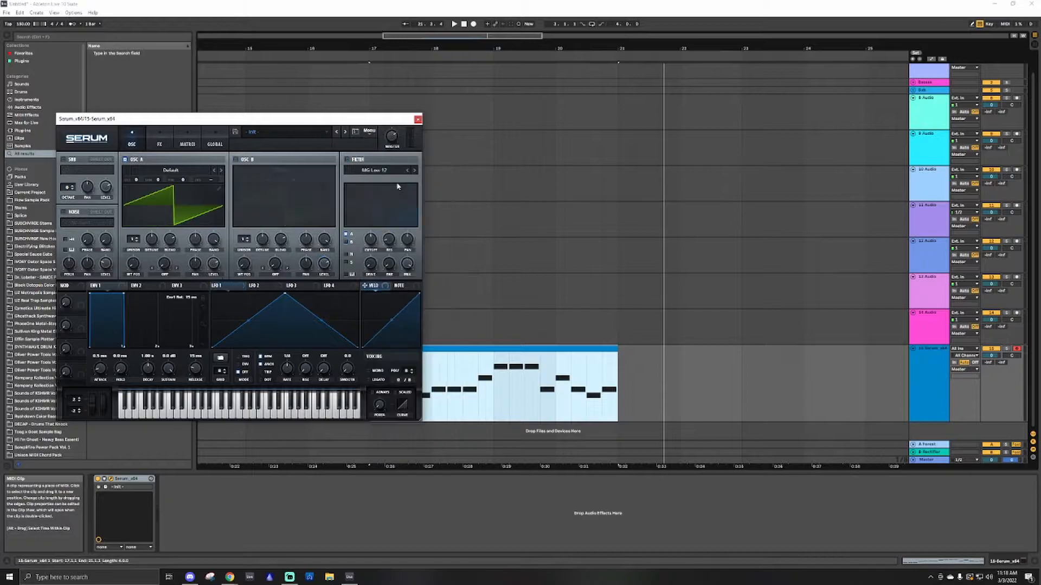
Open the Serum clip in an enlarged note editor with Serum closed, and examine the bass line's pitches folded and unfolded.
left_click(456, 350)
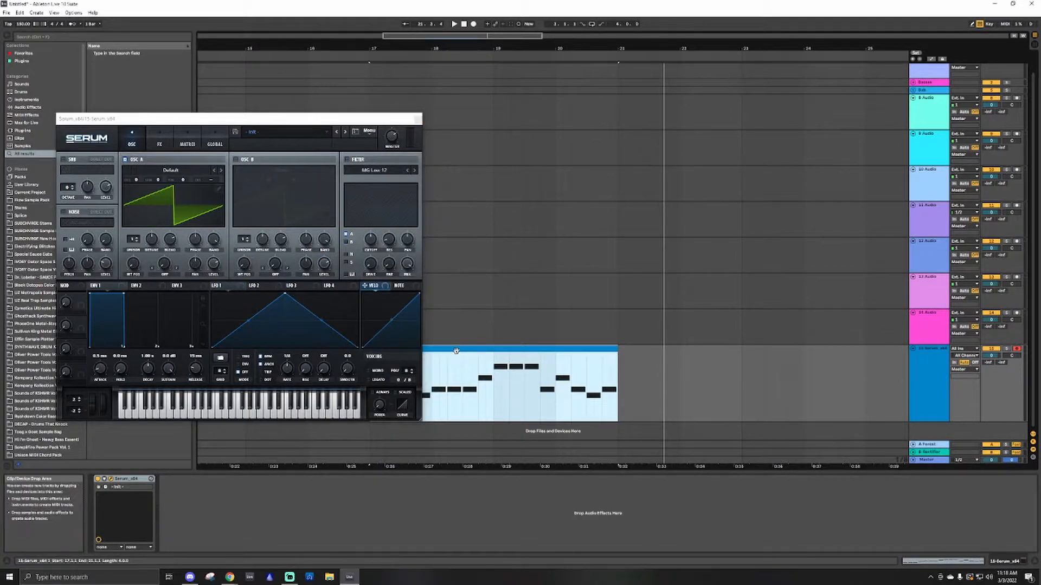
double_click(475, 359)
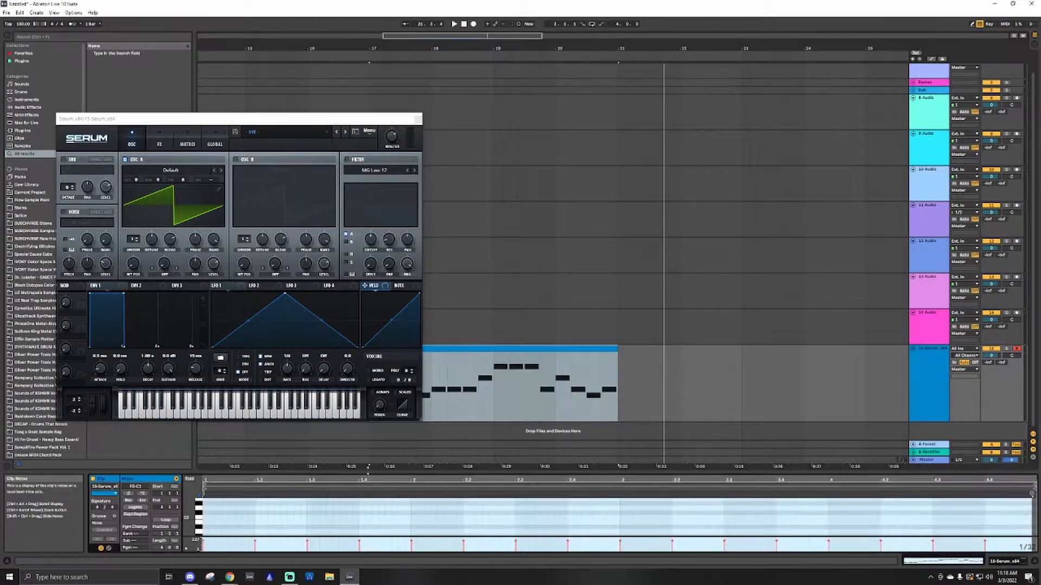
left_click_drag(369, 472, 368, 361)
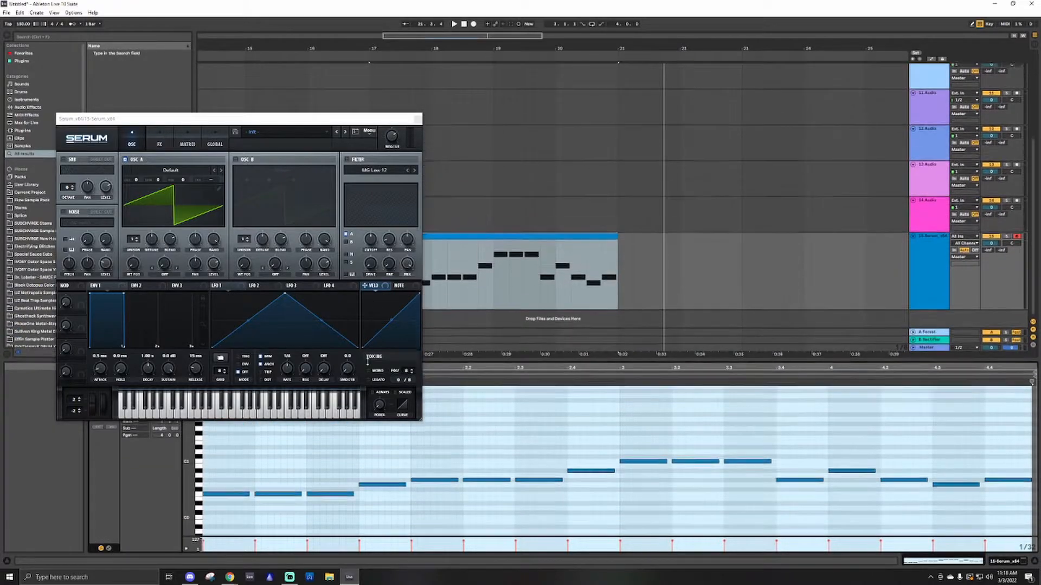
left_click(417, 118)
left_click(211, 497)
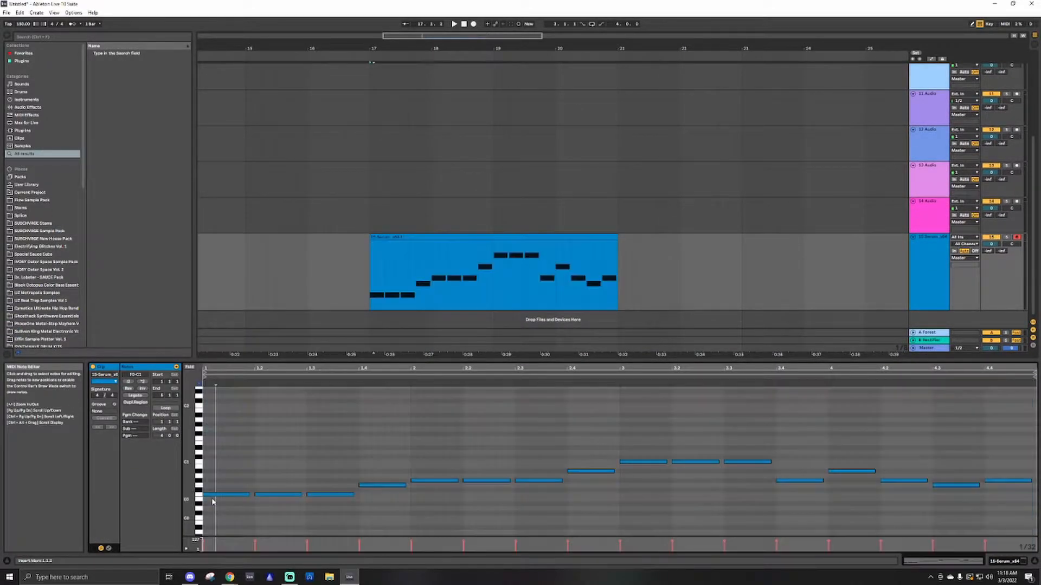
left_click(189, 367)
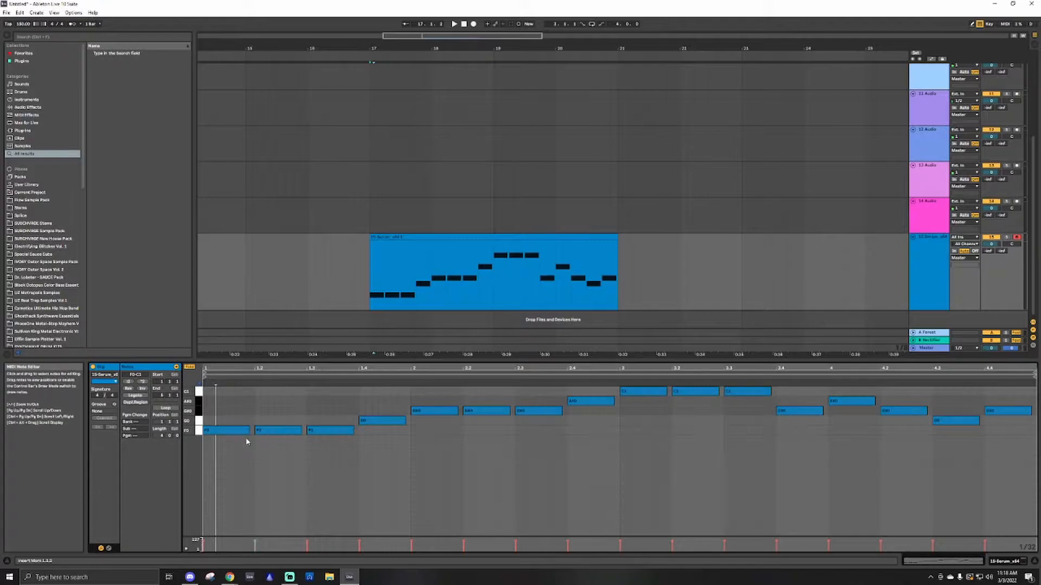
left_click(189, 367)
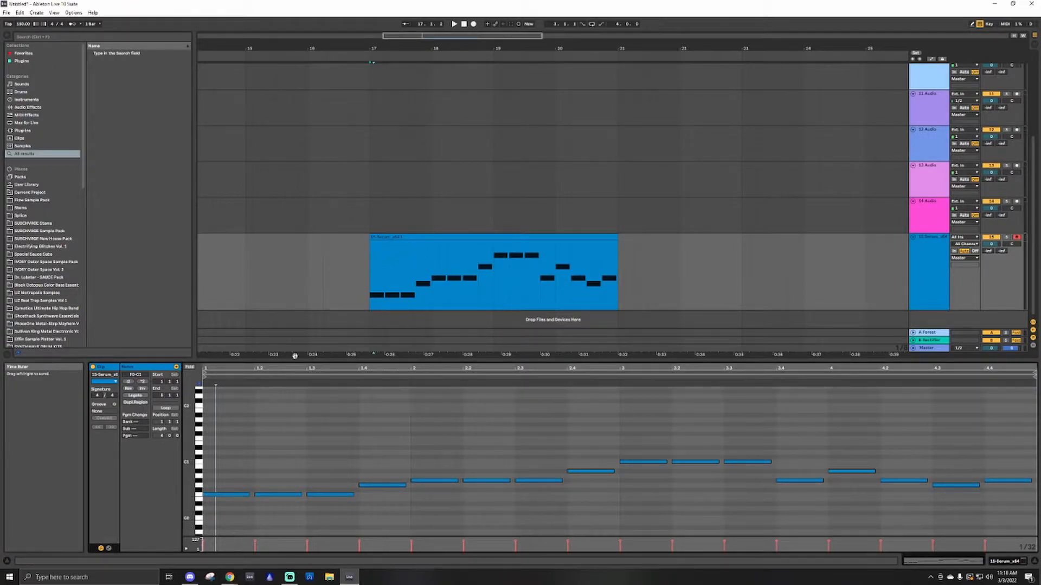
left_click_drag(308, 360, 309, 496)
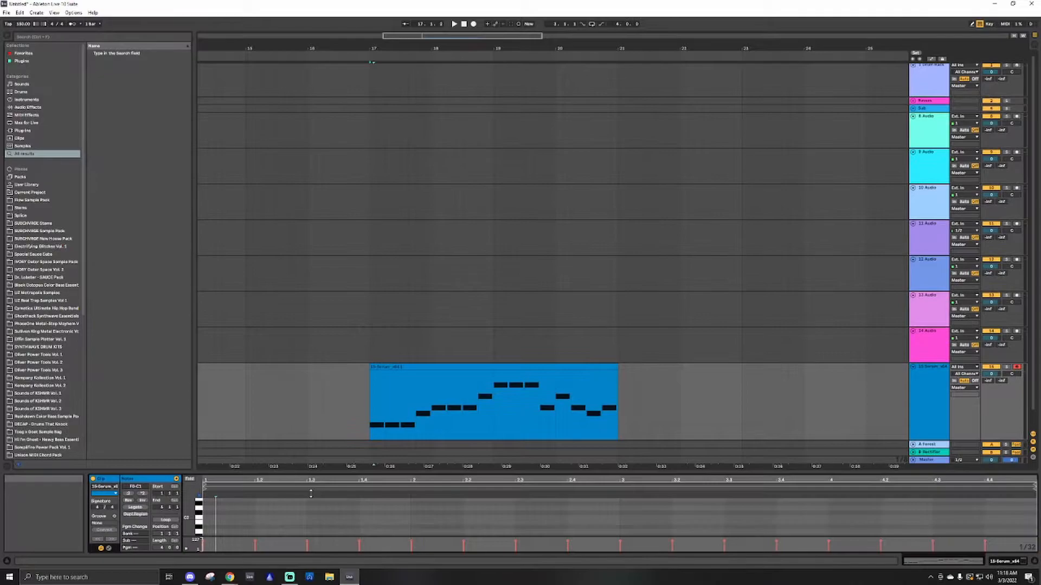
left_click(499, 340)
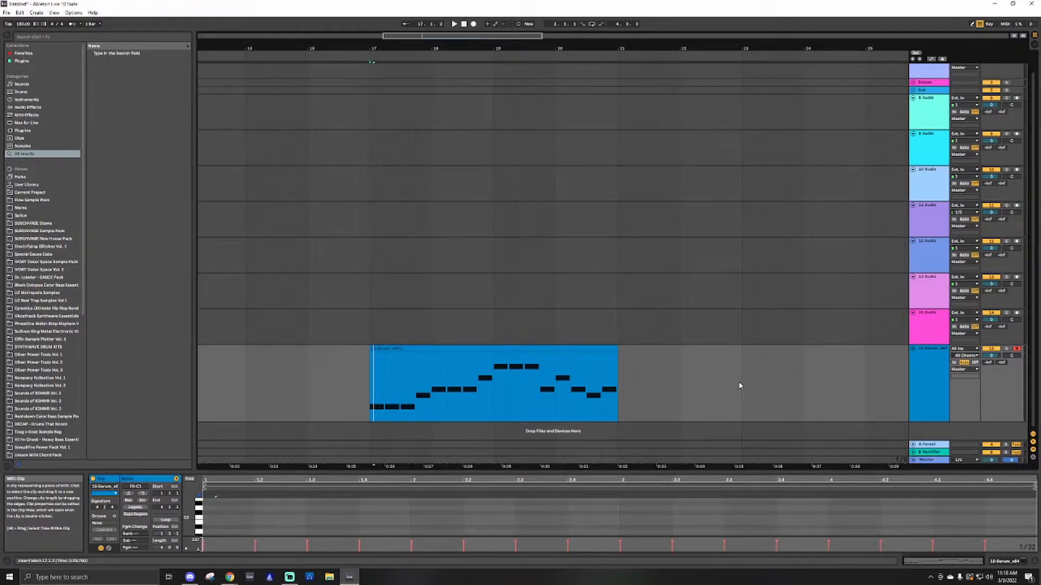
Reopen Serum from its track and load the Analog wavetable Basic Shapes into oscillator A.
left_click(539, 349)
left_click(929, 367)
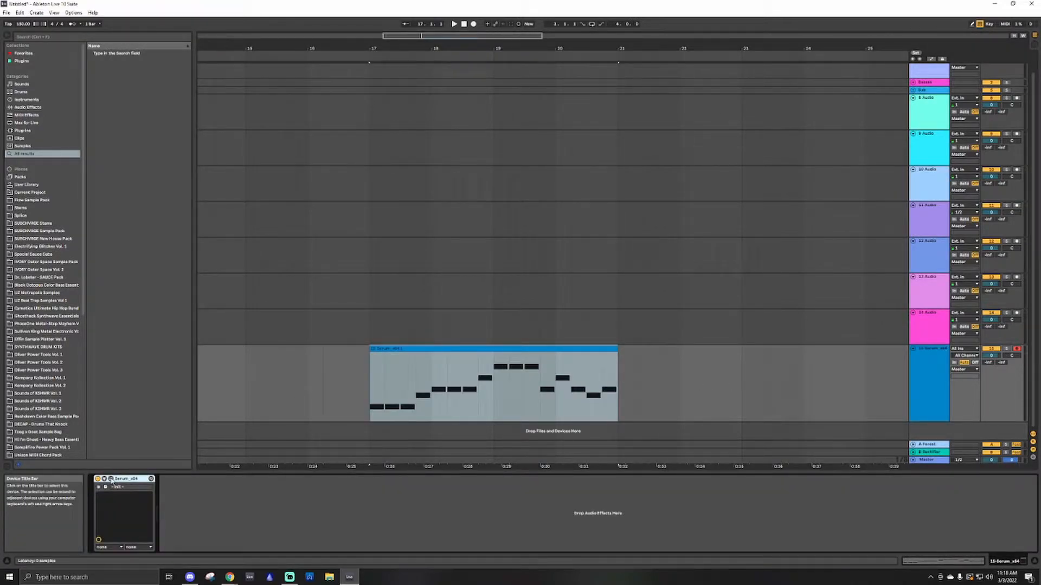
left_click(111, 479)
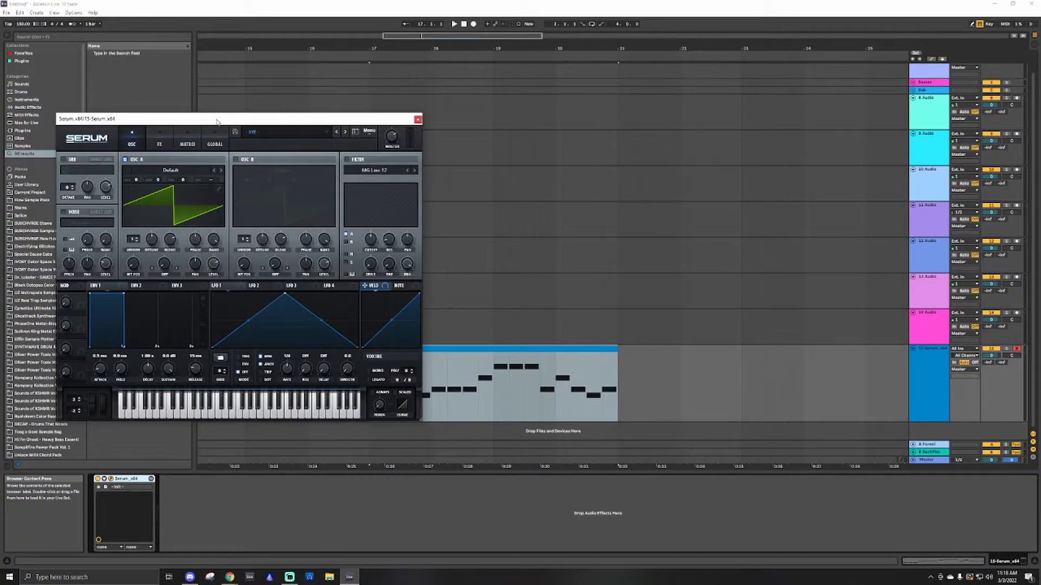
left_click_drag(217, 121, 214, 119)
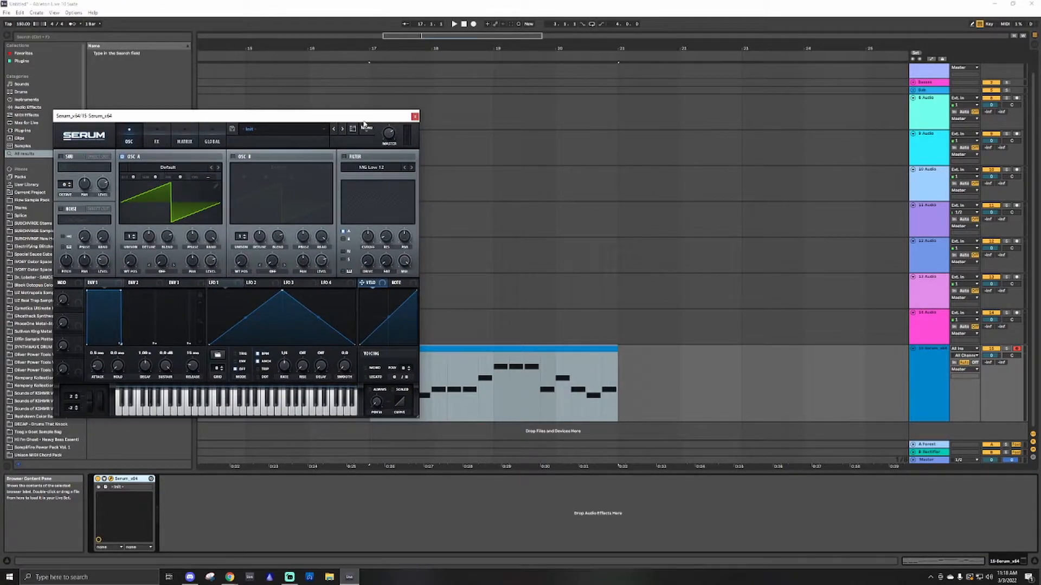
left_click(164, 170)
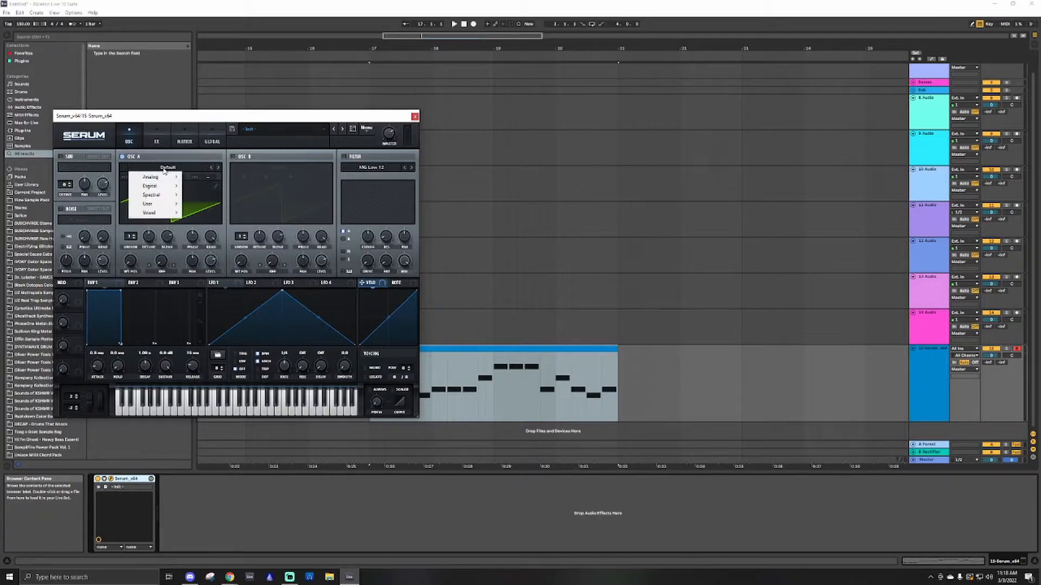
mouse_move(160, 177)
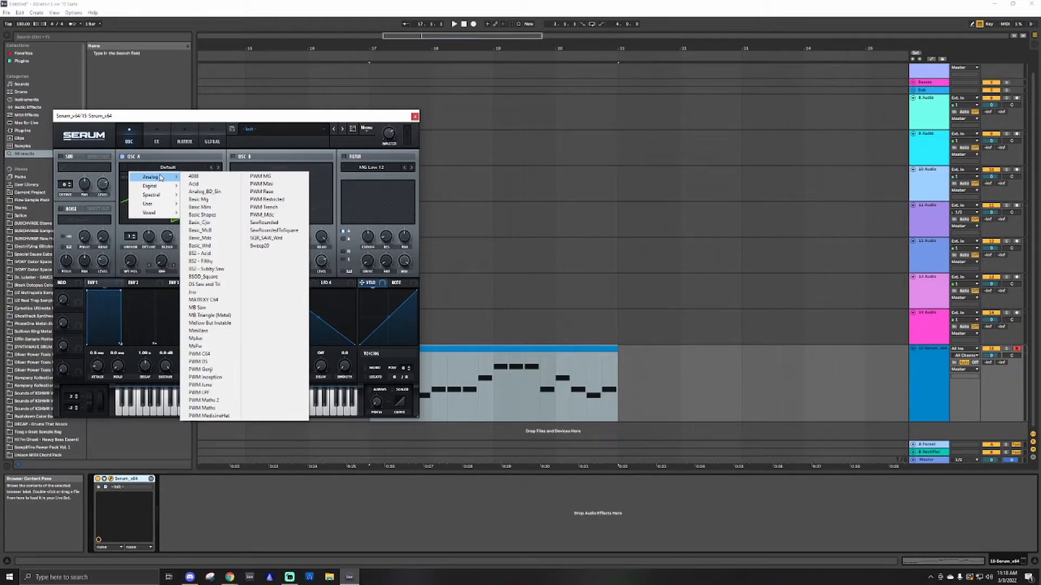
left_click(206, 216)
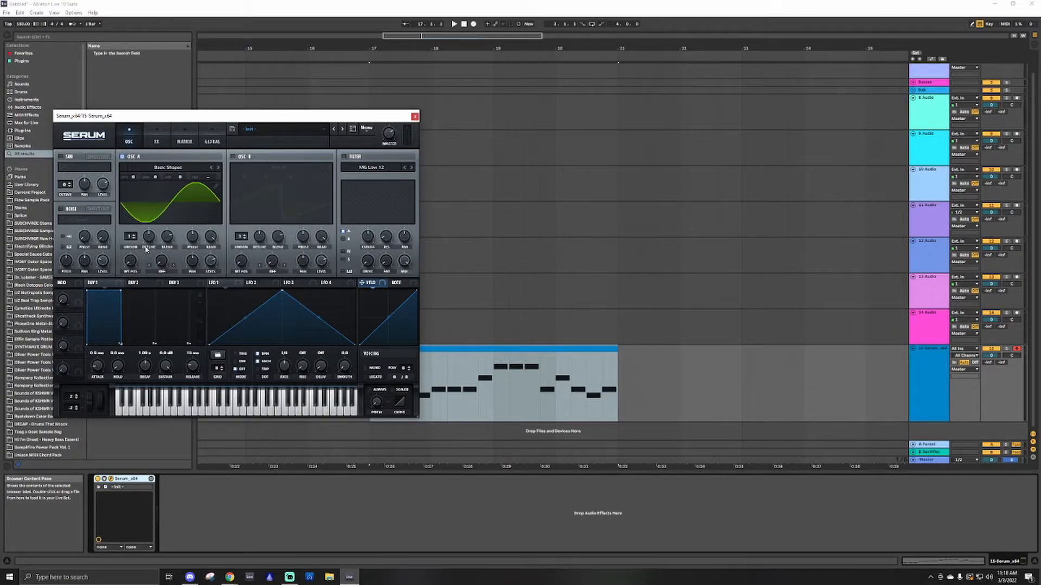
Move oscillator A's wavetable position to the square wave and audition the clip.
mouse_move(132, 267)
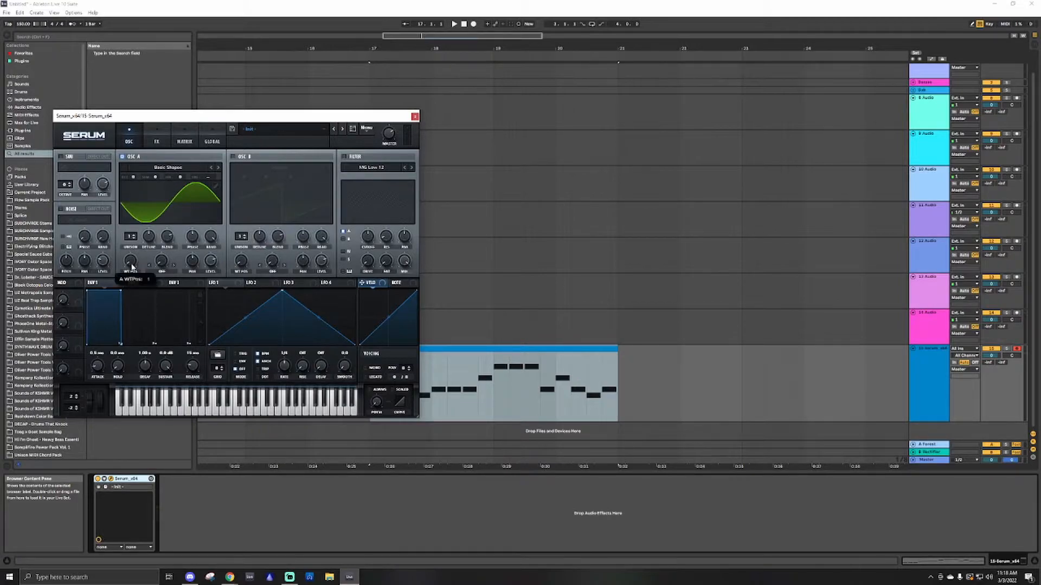
left_click_drag(132, 266, 140, 227)
left_click(480, 348)
key("space")
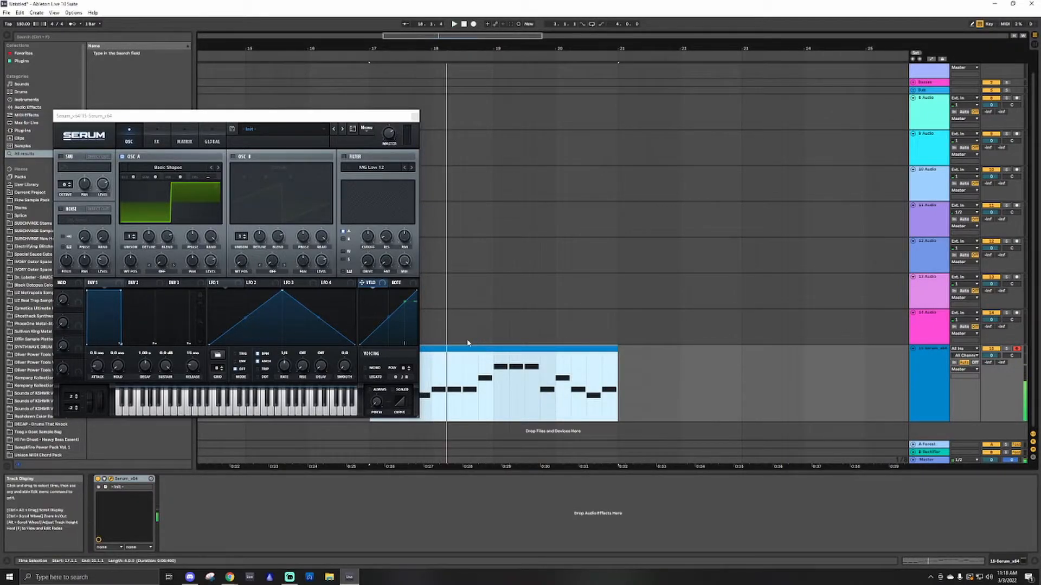
Enable the MG Low 12 filter, assign LFO 1 to its cutoff and lower the cutoff.
left_click(345, 159)
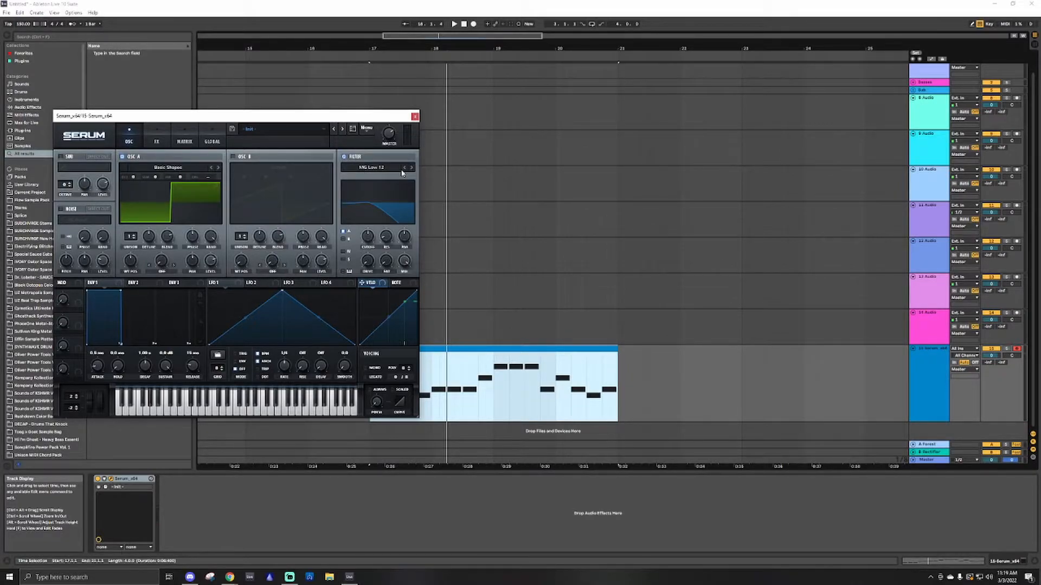
left_click_drag(367, 266, 374, 253)
left_click_drag(212, 284, 368, 241)
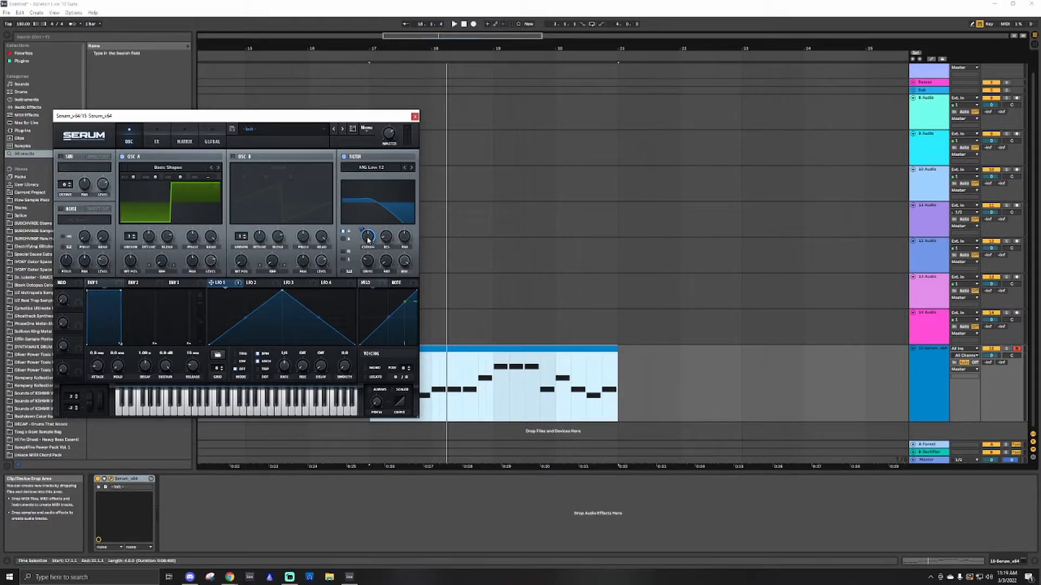
mouse_move(368, 240)
left_mouse_down()
mouse_move(367, 258)
mouse_move(361, 227)
mouse_move(361, 255)
left_mouse_up()
Raise LFO 1's modulation amount on the filter cutoff to 100 and audition the clip.
mouse_move(368, 242)
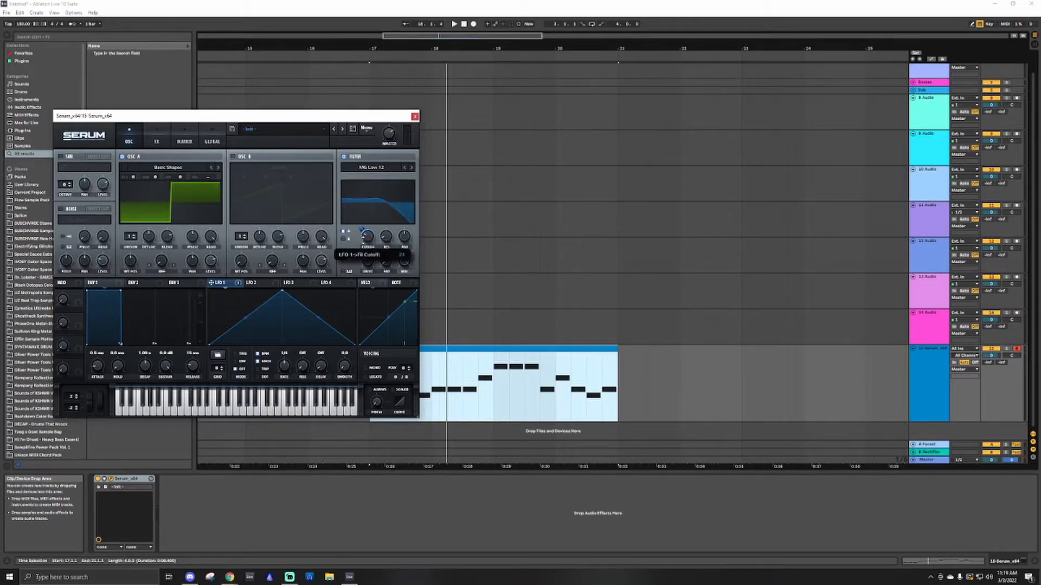
left_click_drag(362, 230, 372, 206)
key("space")
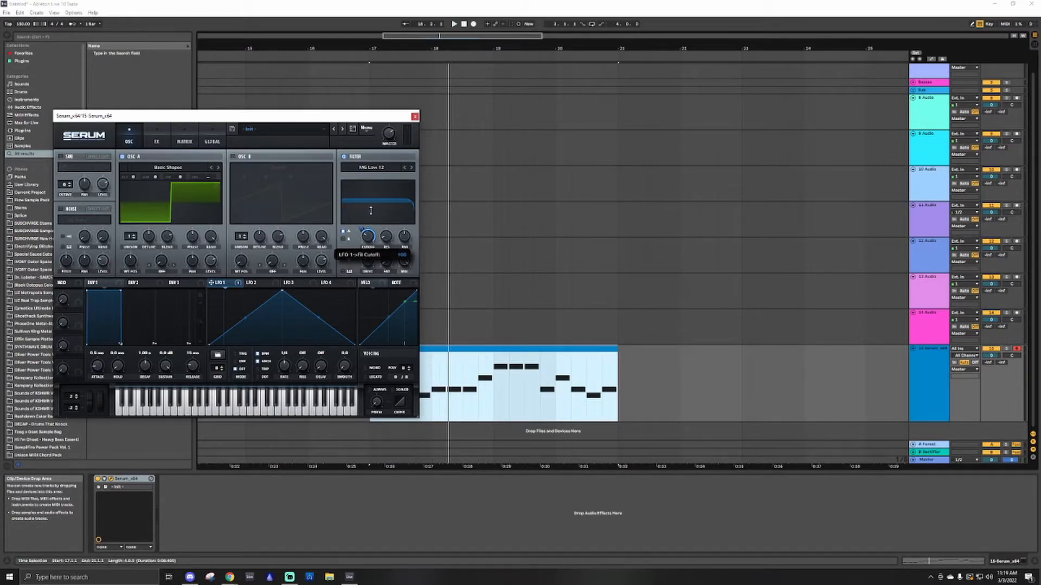
Reduce LFO 1's modulation amount on the filter cutoff to a mild sweep and audition the clip.
left_click_drag(370, 220, 367, 236)
key("space")
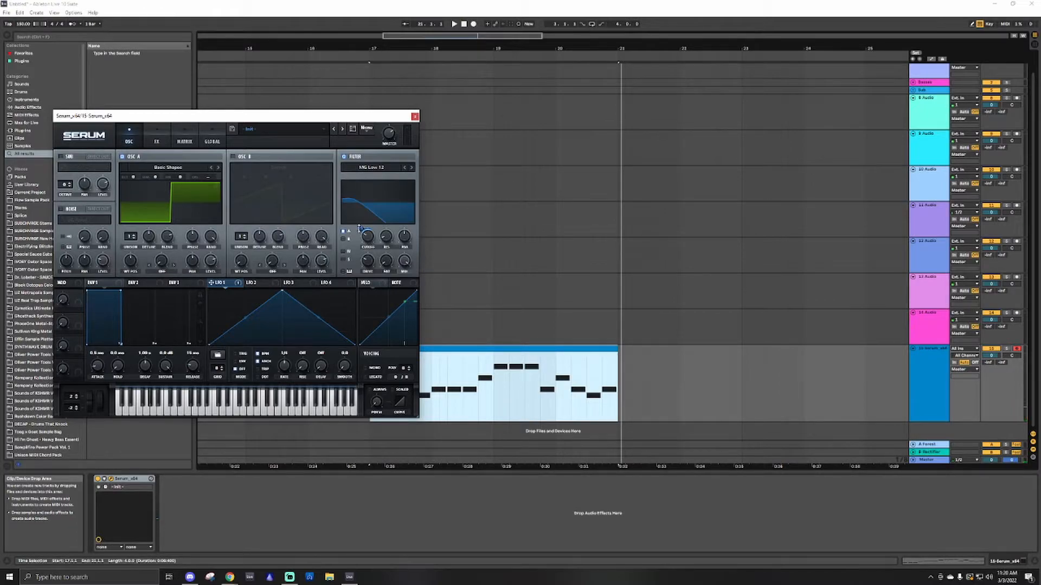
left_click_drag(361, 230, 361, 231)
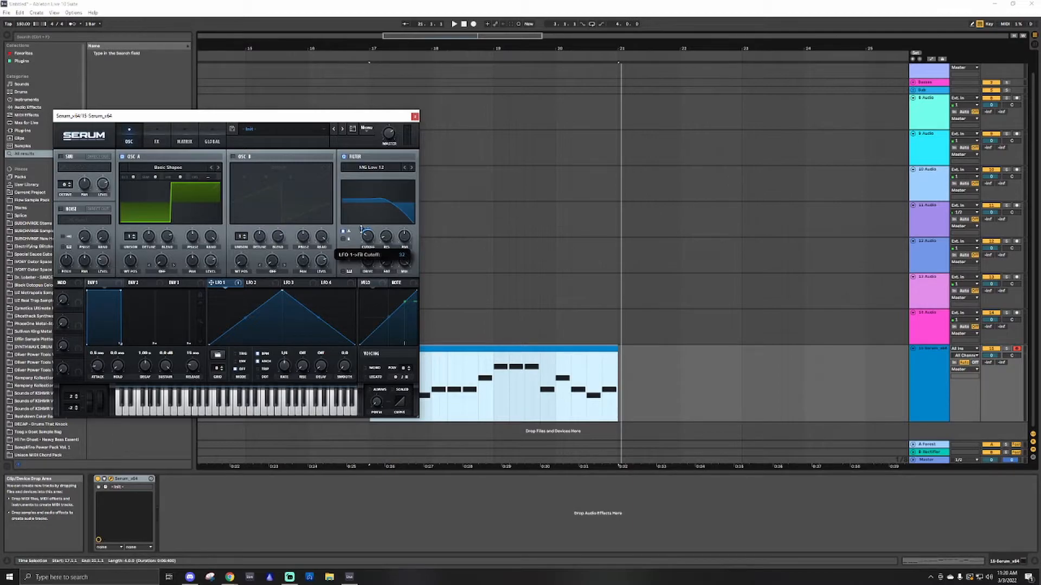
left_click_drag(362, 230, 362, 230)
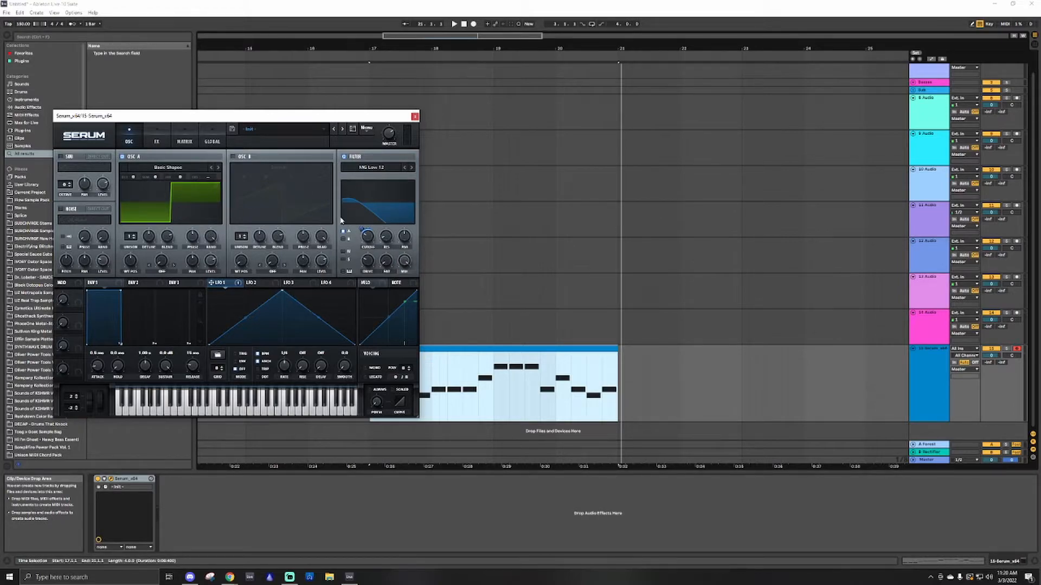
Enable oscillator B through the filter and raise its octave to +3 while auditioning the clip.
left_click(232, 158)
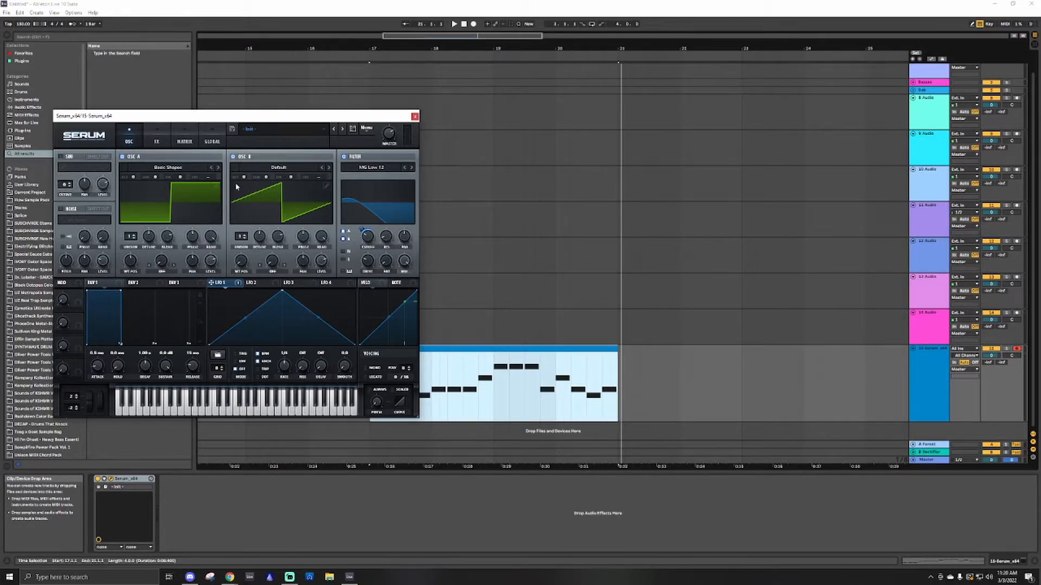
key("space")
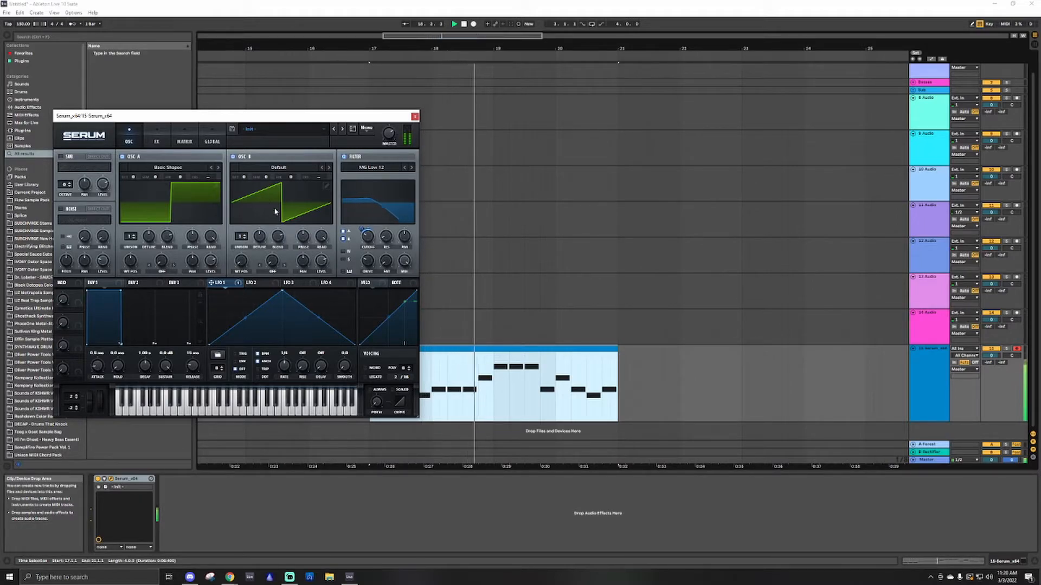
left_click_drag(245, 179, 248, 171)
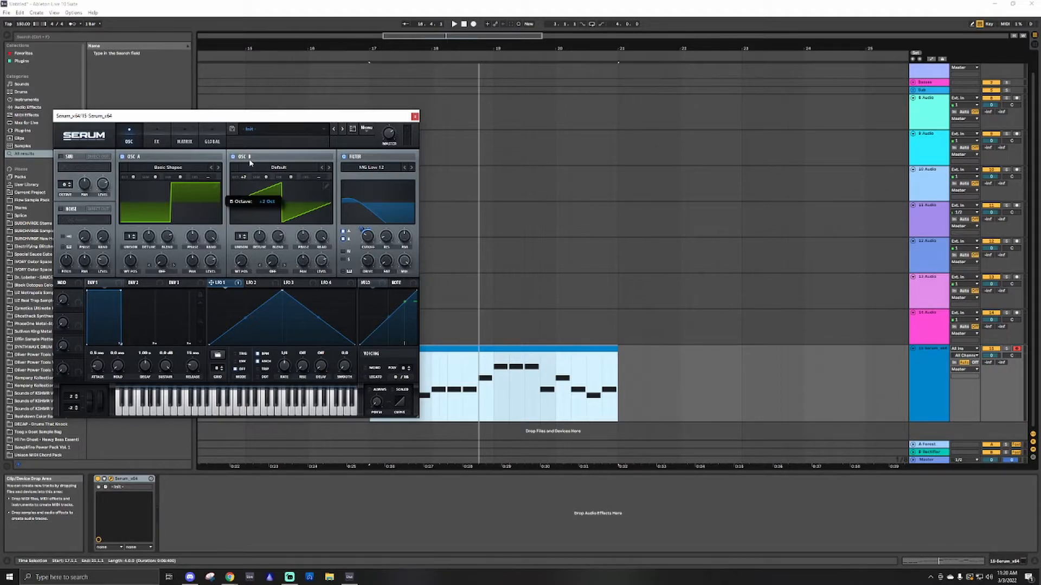
key("space")
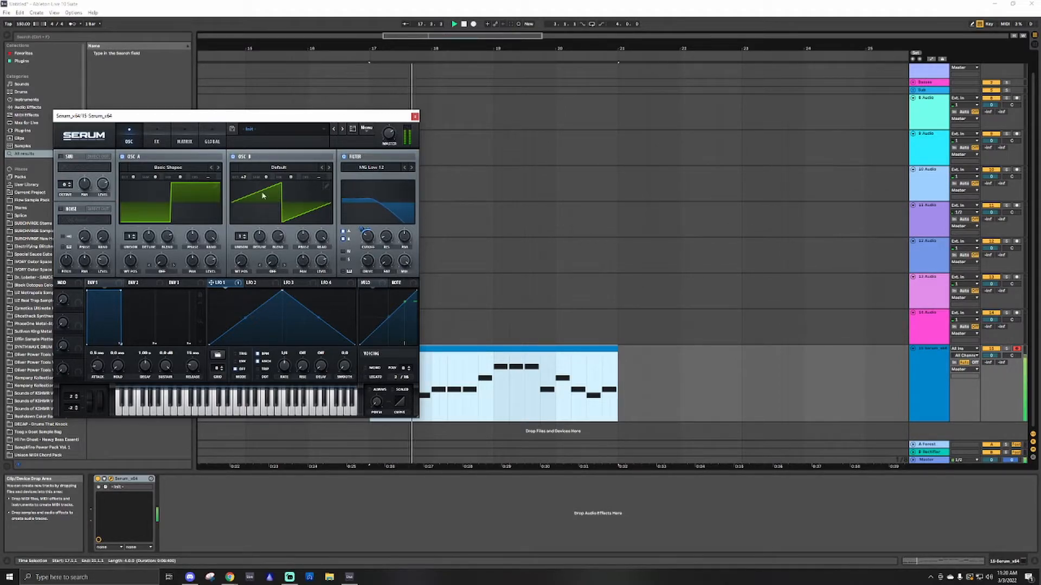
left_click_drag(246, 180, 250, 169)
key("space")
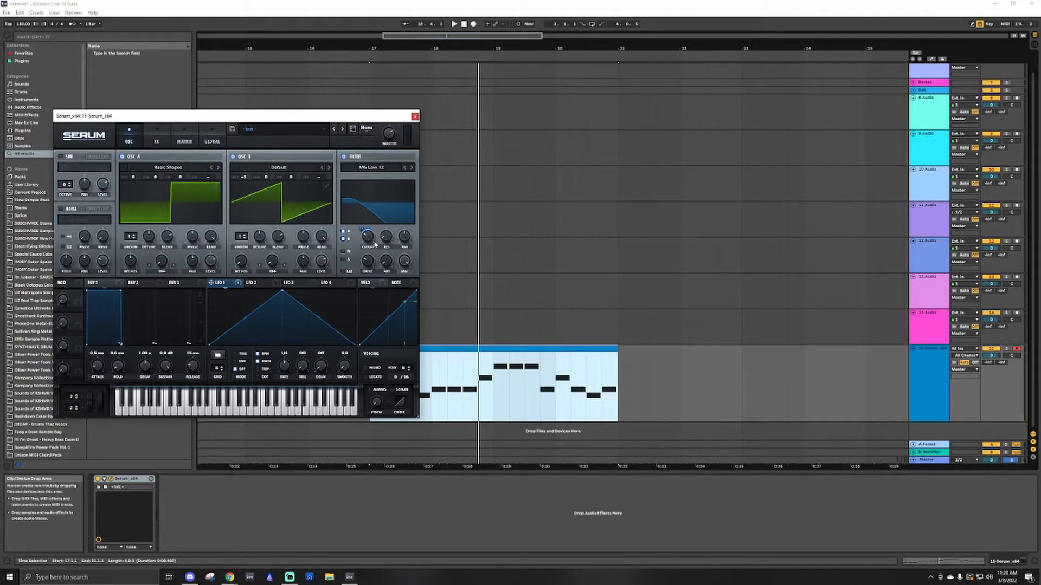
Lower oscillator B's level and modulate it with LFO 1, adjusting the modulation amount while auditioning the clip.
mouse_move(321, 264)
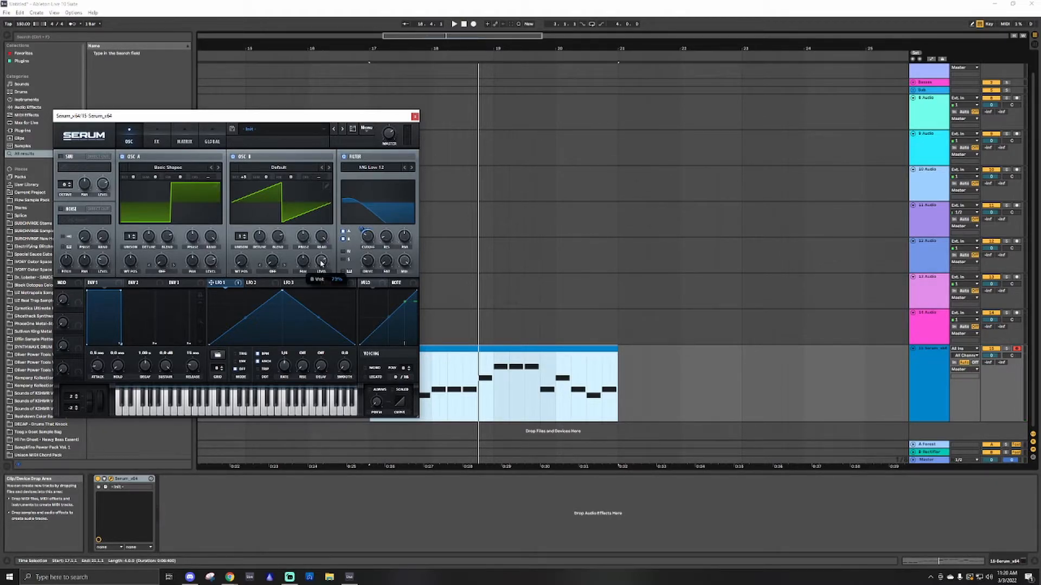
left_click_drag(320, 270, 316, 282)
key("space")
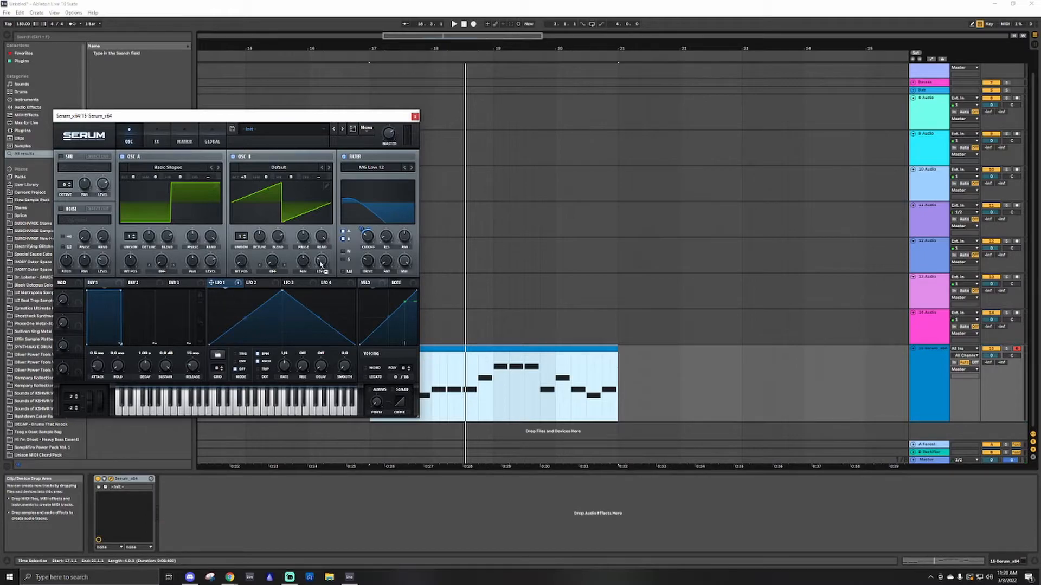
mouse_move(316, 250)
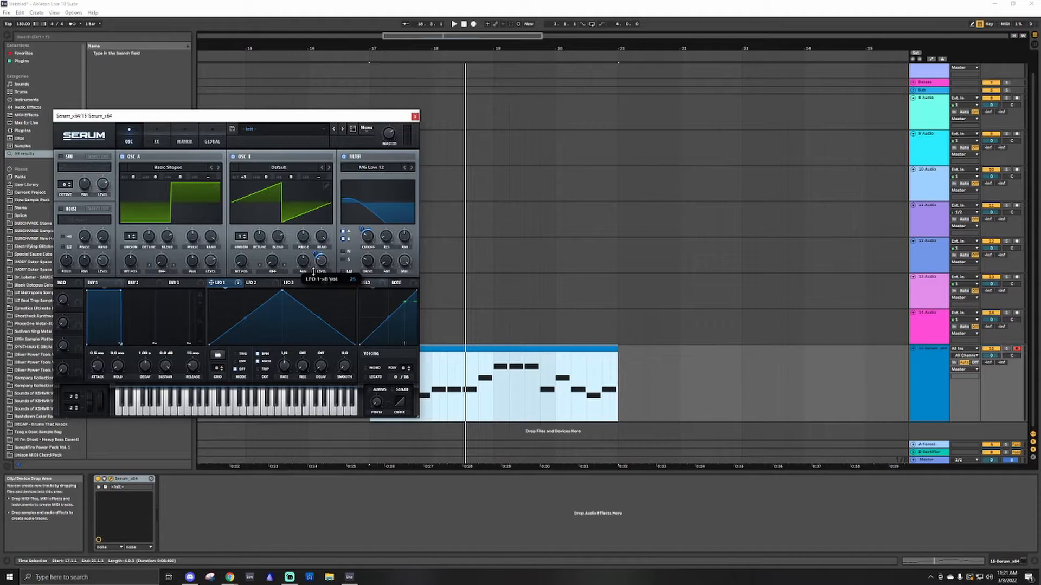
mouse_move(313, 272)
left_mouse_down()
mouse_move(313, 283)
mouse_move(314, 272)
left_mouse_up()
key("space")
left_click_drag(322, 248, 318, 278)
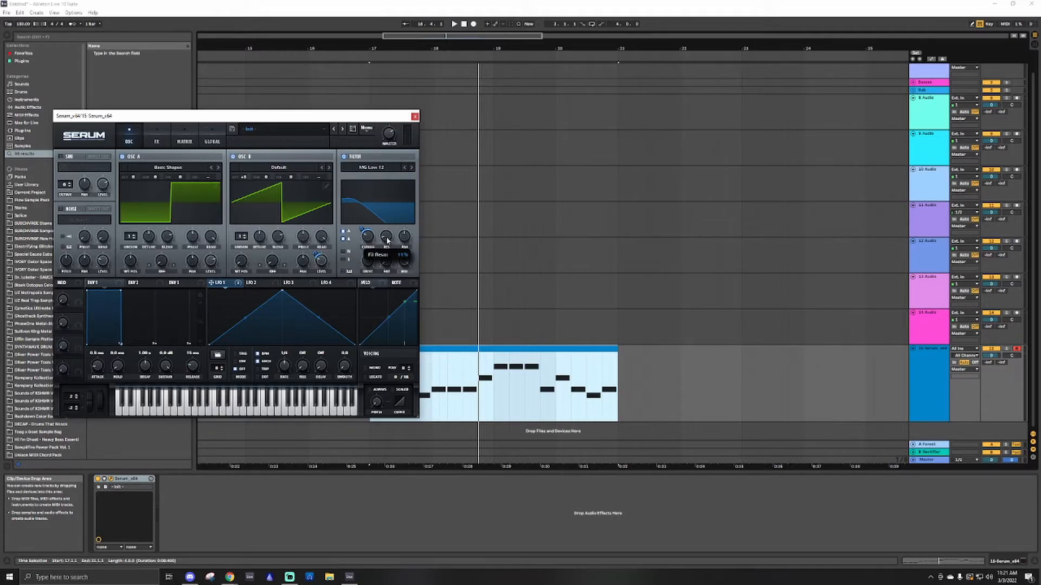
Raise the filter's resonance while auditioning the clip.
key("space")
left_click_drag(387, 241, 402, 225)
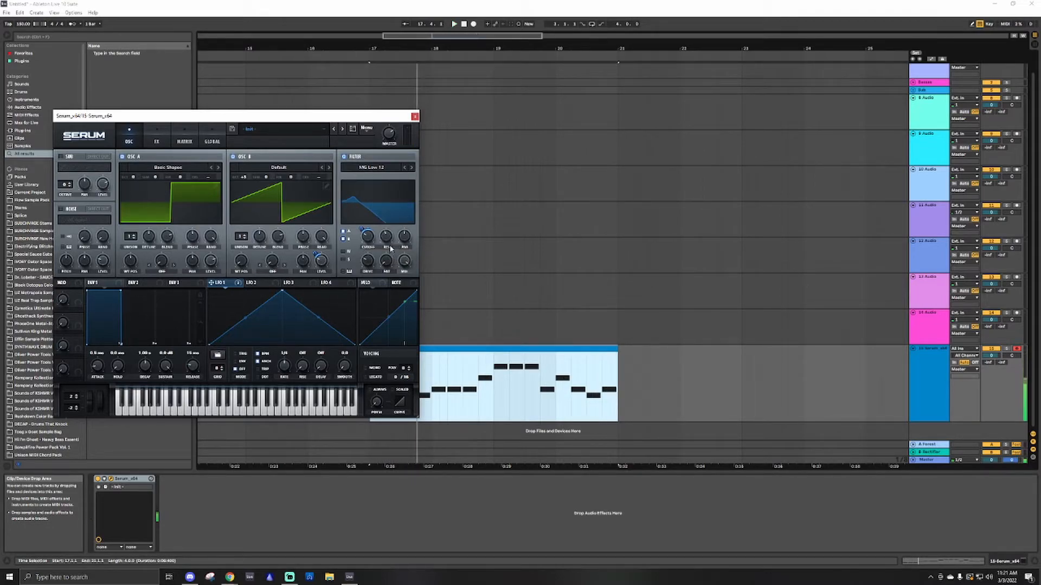
mouse_move(387, 242)
Enable the Hyper/Dimension and Distortion effects, and try the Dimension mix at 100% and lower while auditioning the clip.
left_click(157, 134)
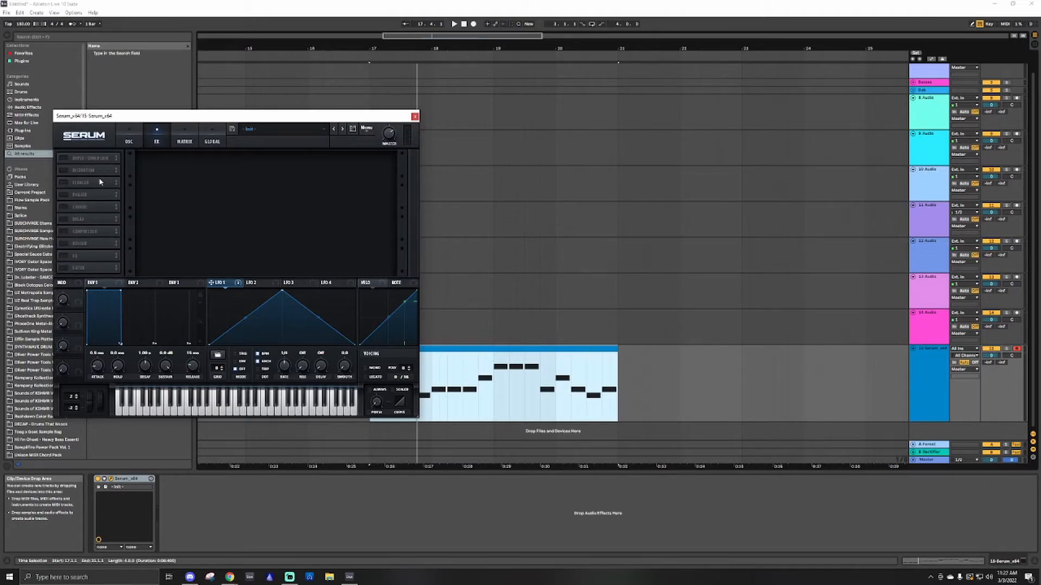
left_click(63, 159)
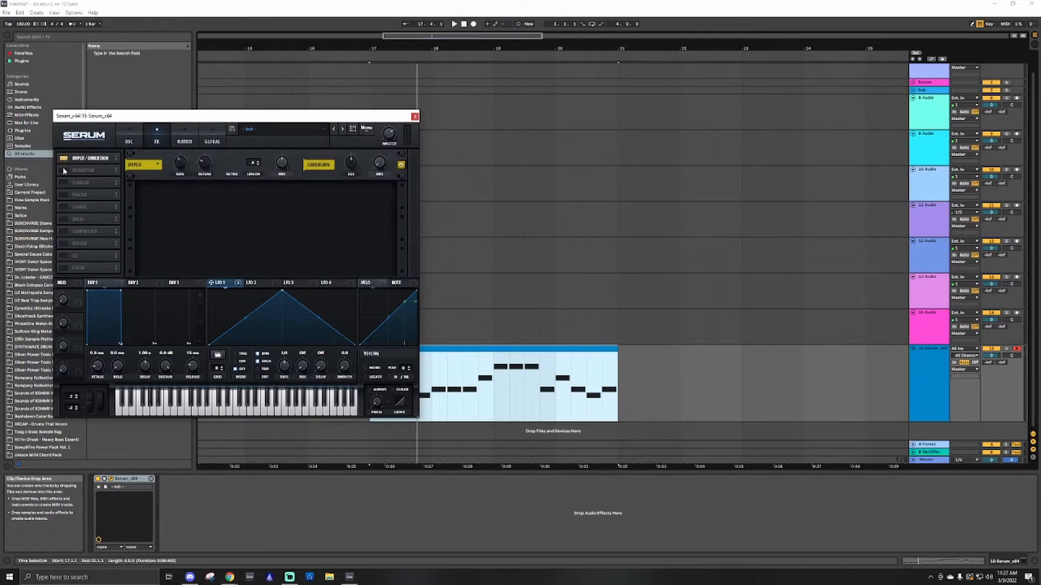
left_click(64, 171)
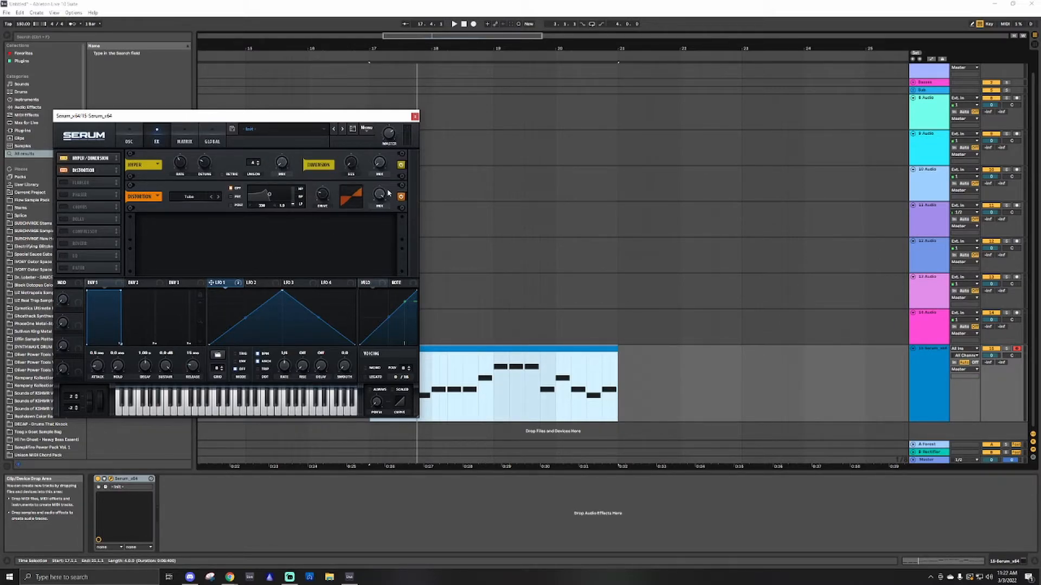
left_click_drag(379, 165, 388, 3)
key("space")
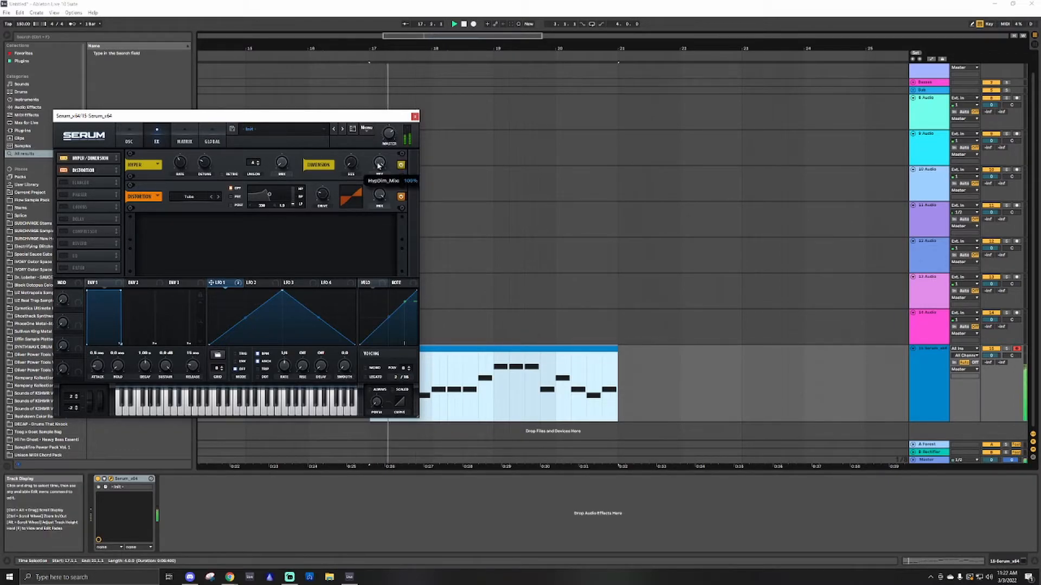
left_click_drag(378, 165, 380, 191)
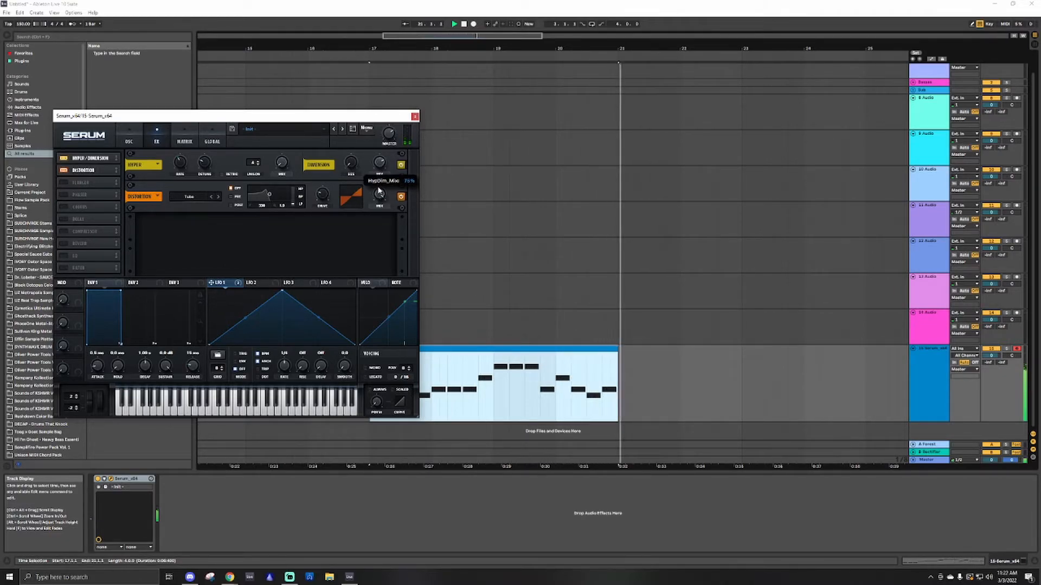
key("space")
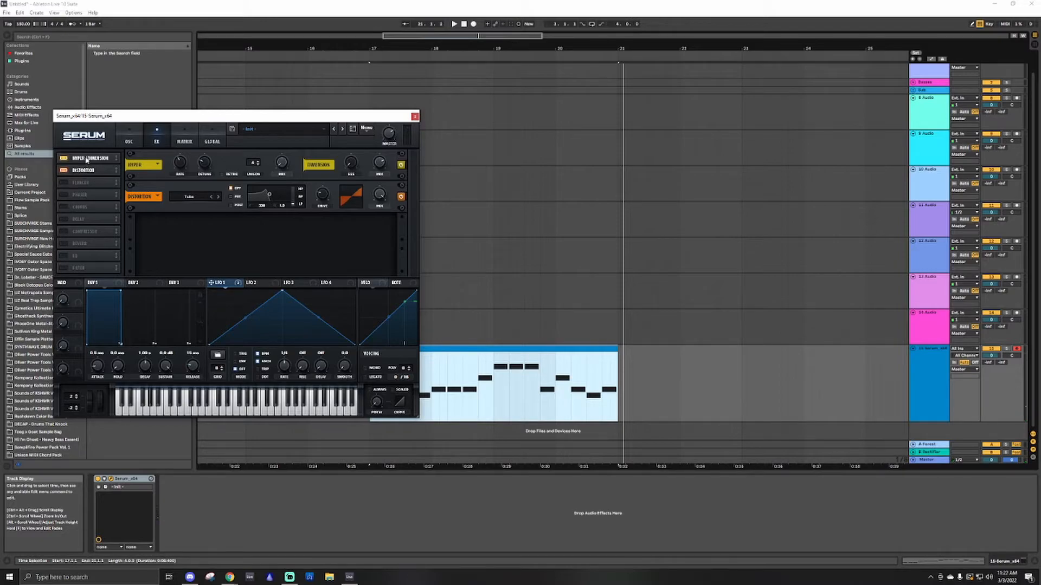
Move Distortion ahead of Hyper/Dimension in the effects chain and set its type to Downsample.
left_click_drag(86, 159, 86, 169)
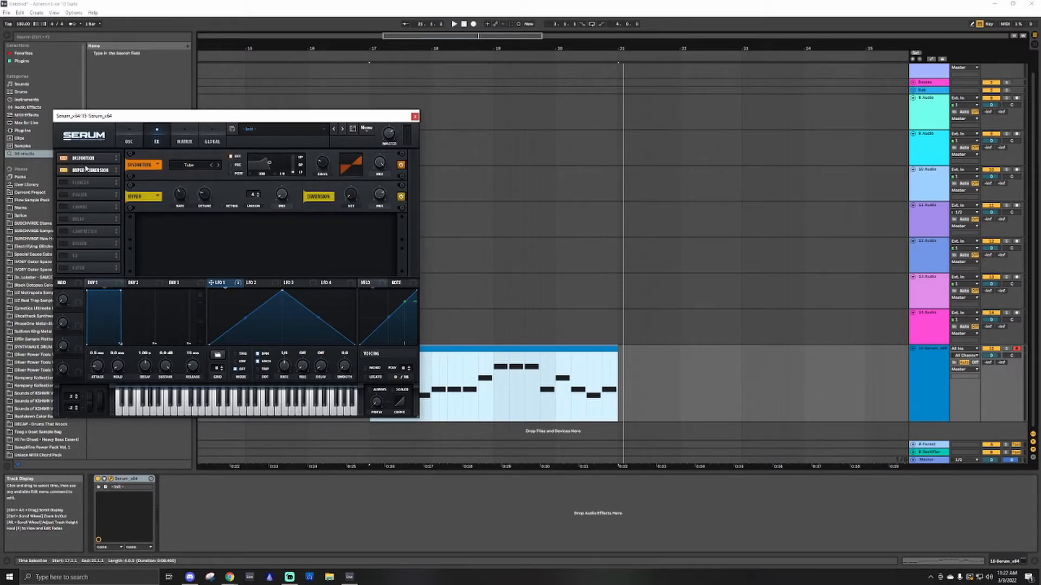
left_click(199, 166)
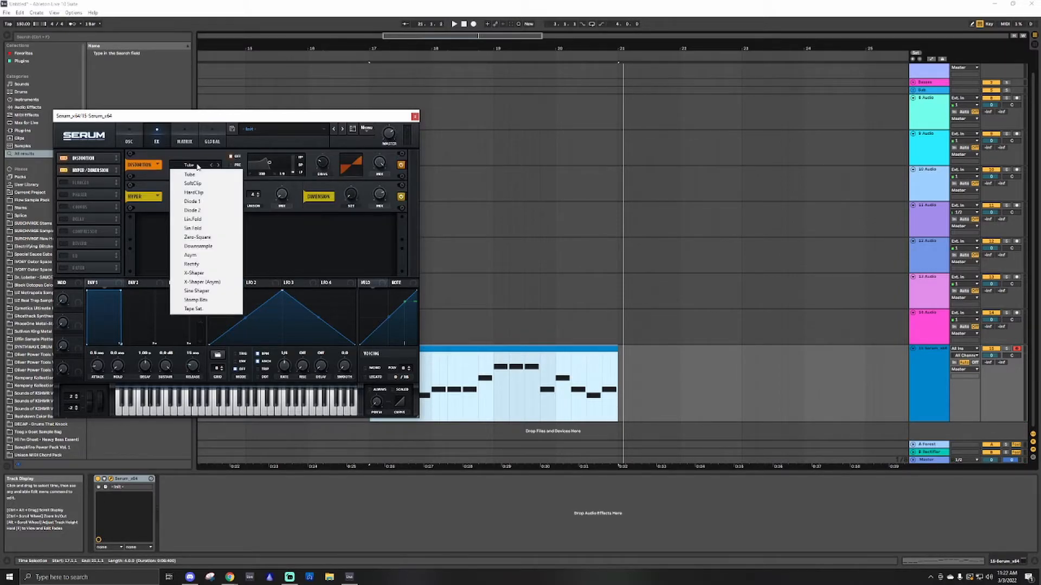
left_click(209, 247)
Raise the Downsample distortion's drive while auditioning the clip.
mouse_move(322, 172)
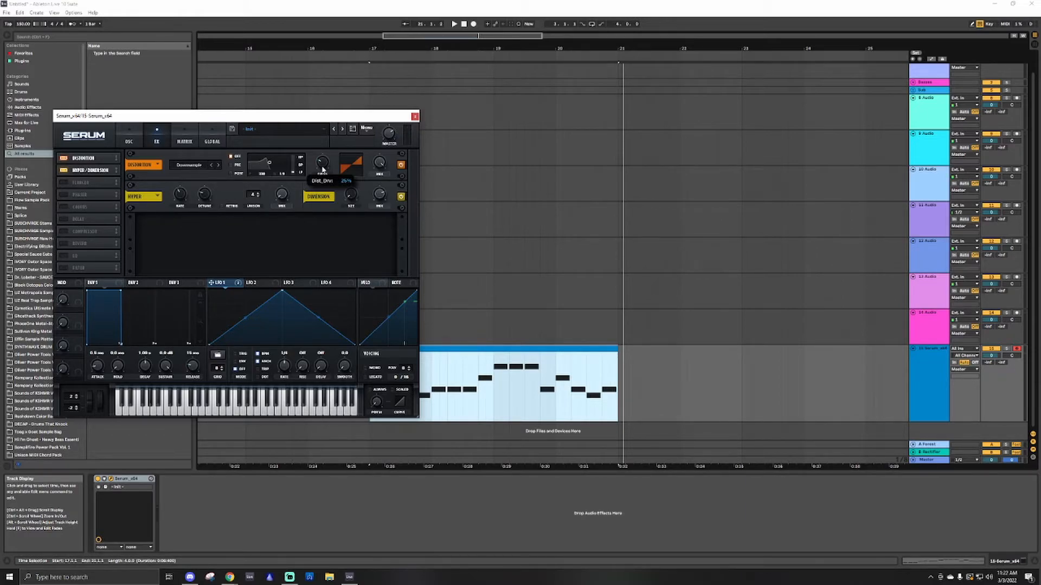
key("space")
left_click_drag(323, 169, 325, 157)
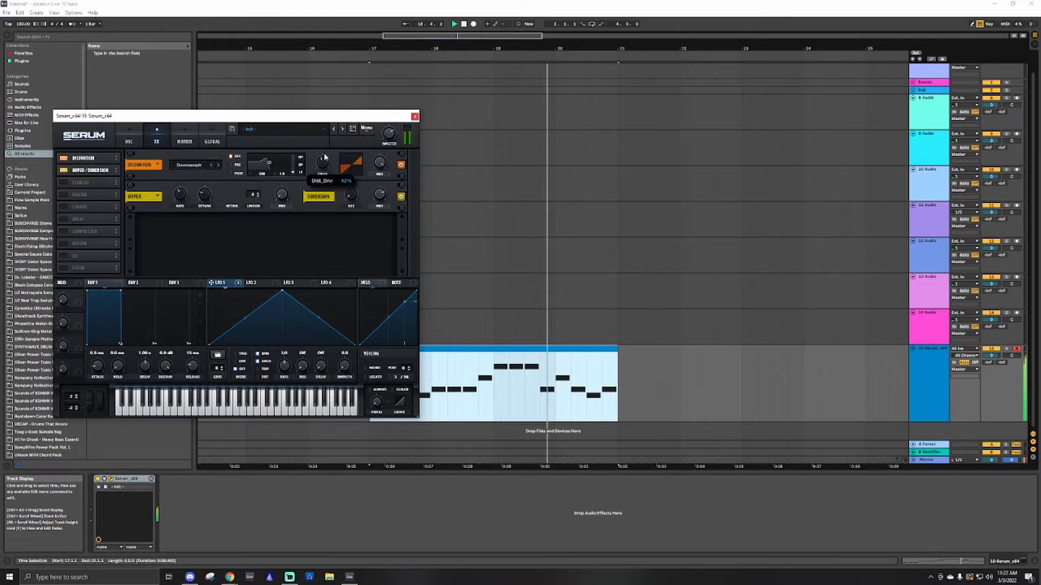
key("space")
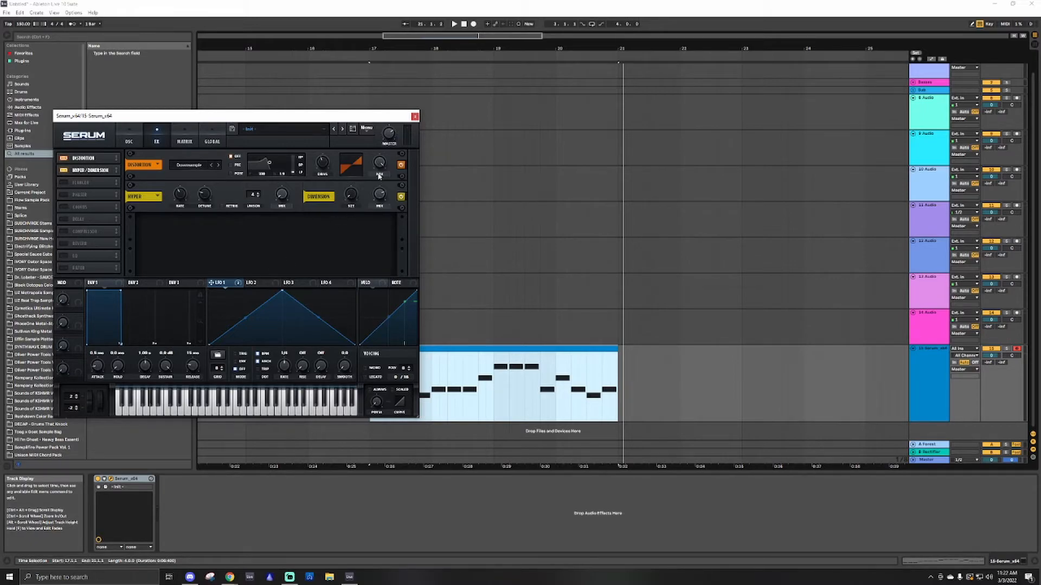
Compare low and high distortion mix levels while auditioning the clip, leaving the mix high.
key("space")
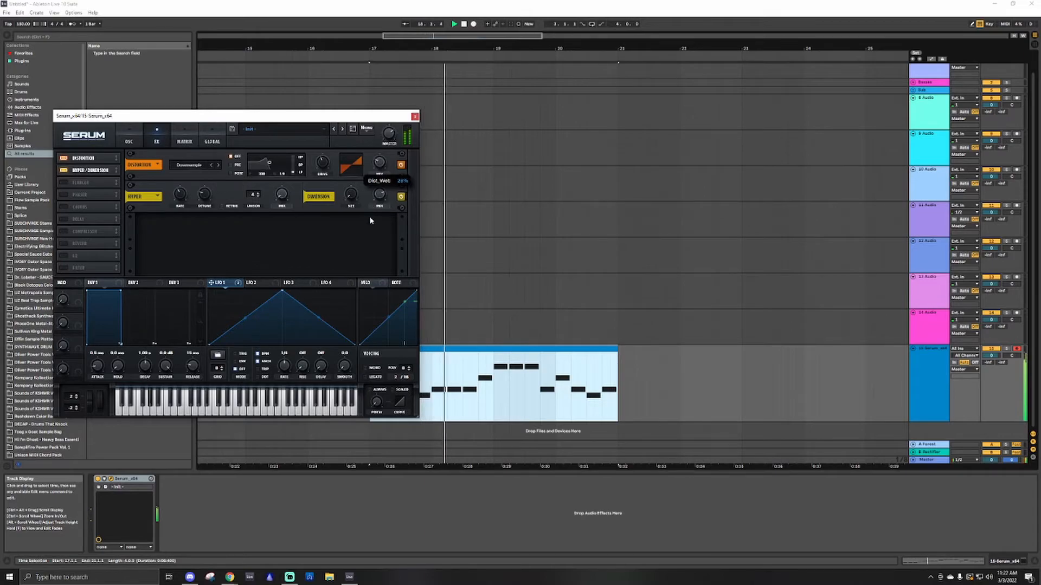
key("space")
mouse_move(380, 165)
left_mouse_down()
mouse_move(378, 215)
mouse_move(384, 172)
left_mouse_up()
key("space")
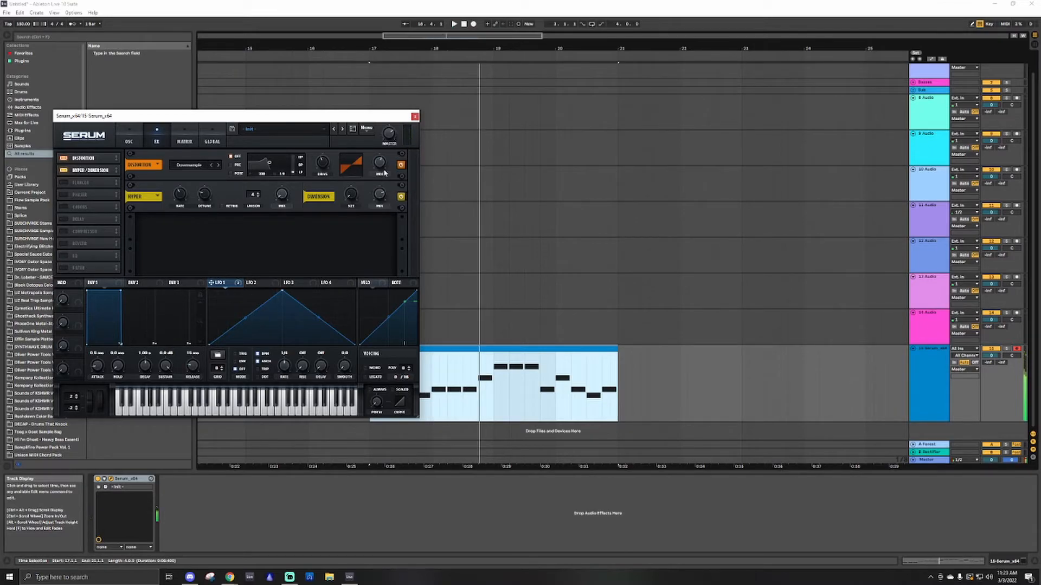
left_click(379, 170)
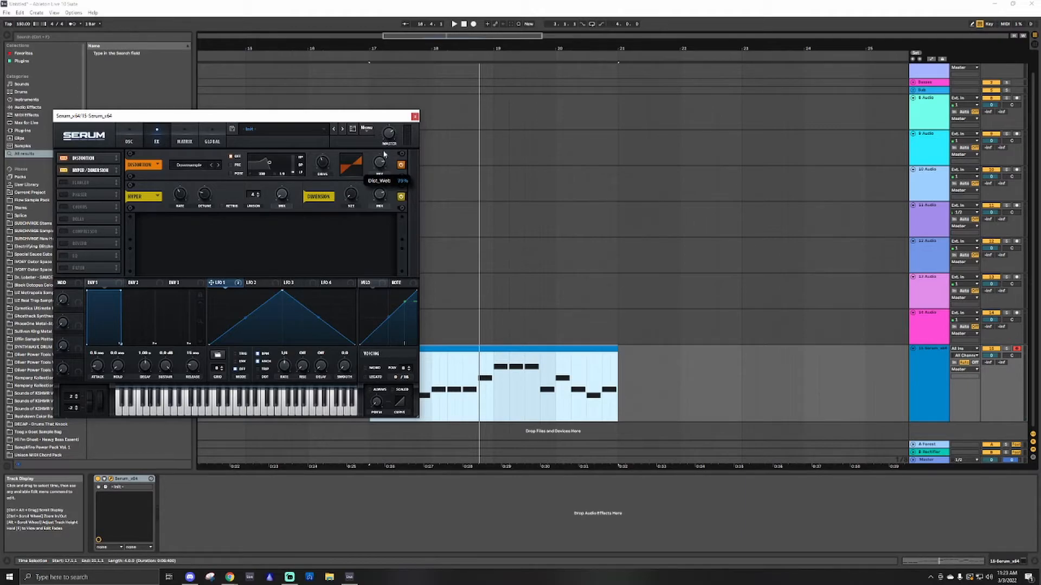
mouse_move(383, 159)
left_mouse_down()
mouse_move(389, 145)
mouse_move(391, 154)
left_mouse_up()
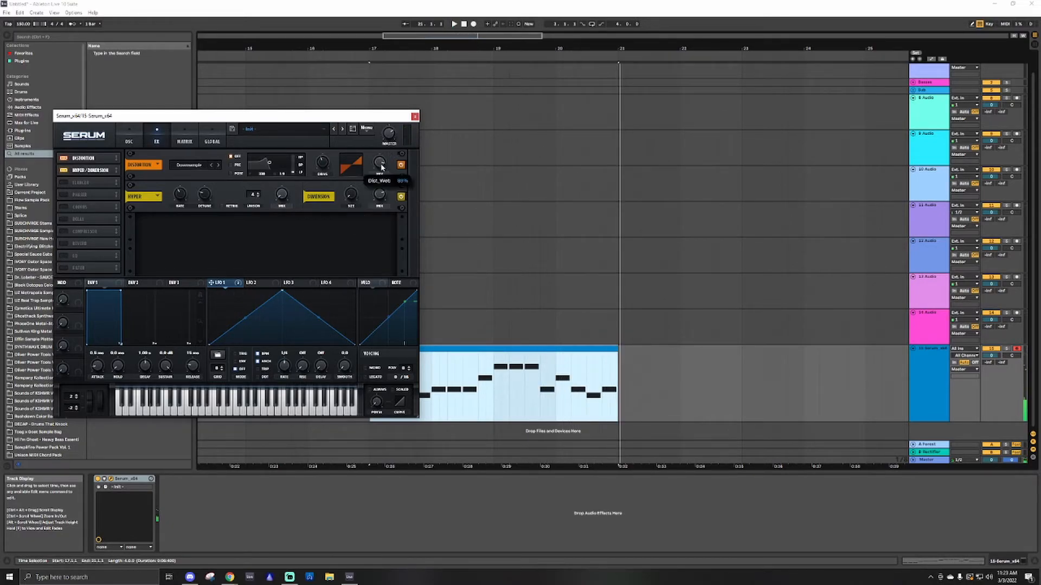
Assign LFO 1 to the distortion drive with a small modulation amount and audition the clip.
mouse_move(223, 287)
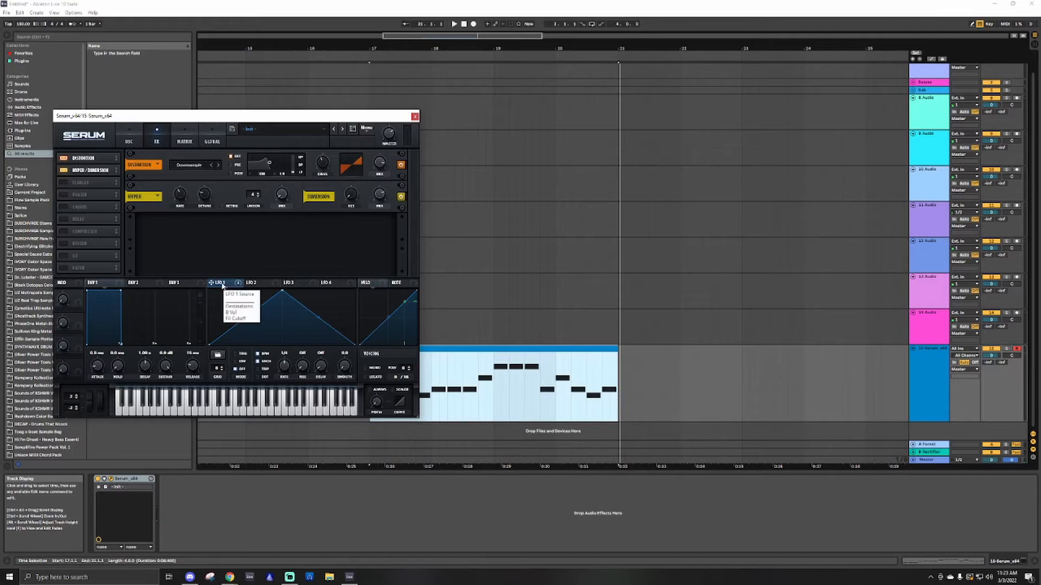
left_click_drag(221, 285, 322, 165)
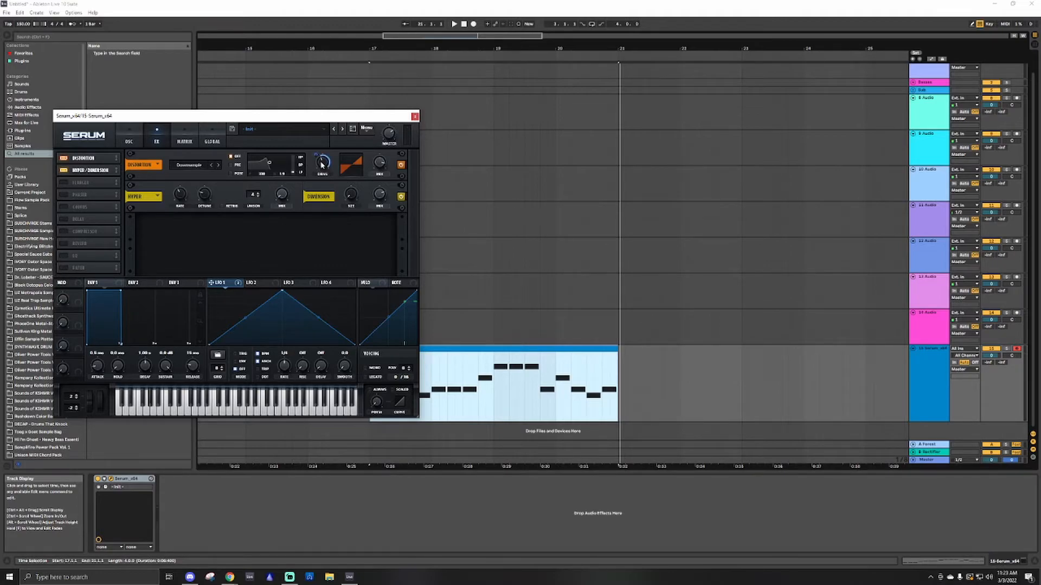
mouse_move(316, 154)
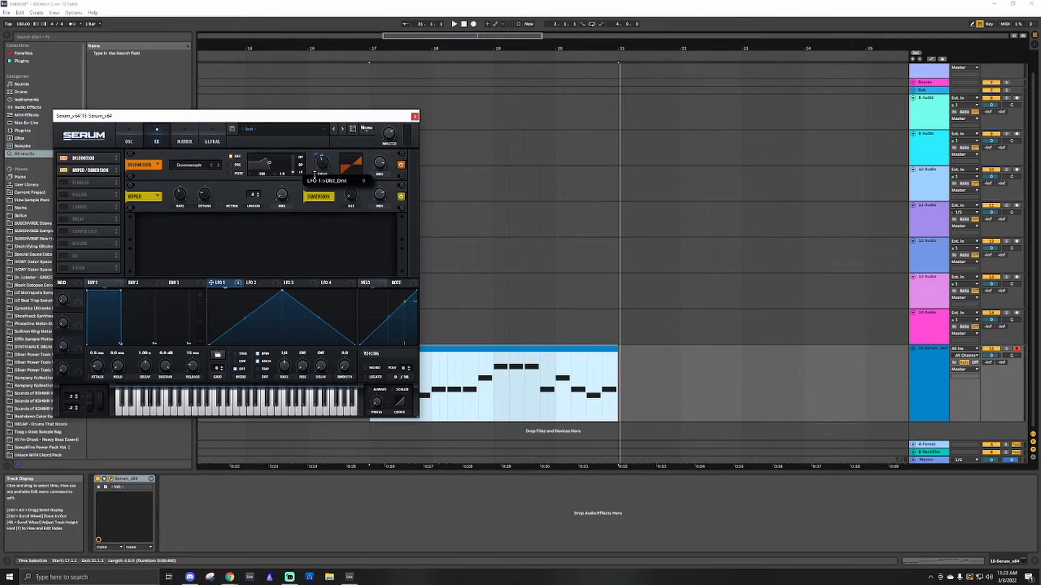
key("space")
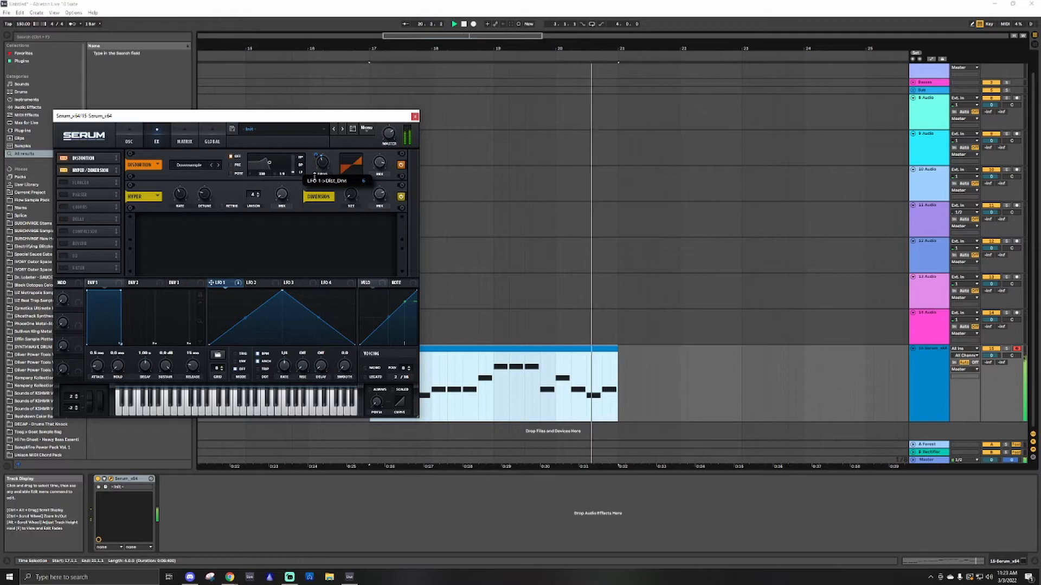
key("space")
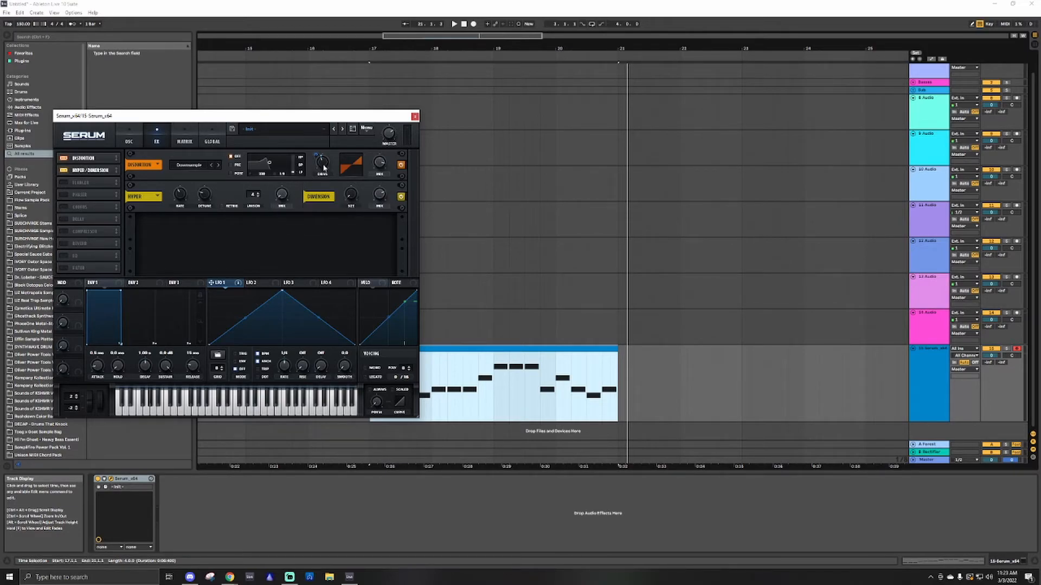
Fine-tune the distortion's drive and mix, raise the Dimension mix to 100% during playback, and close the synth window.
key("space")
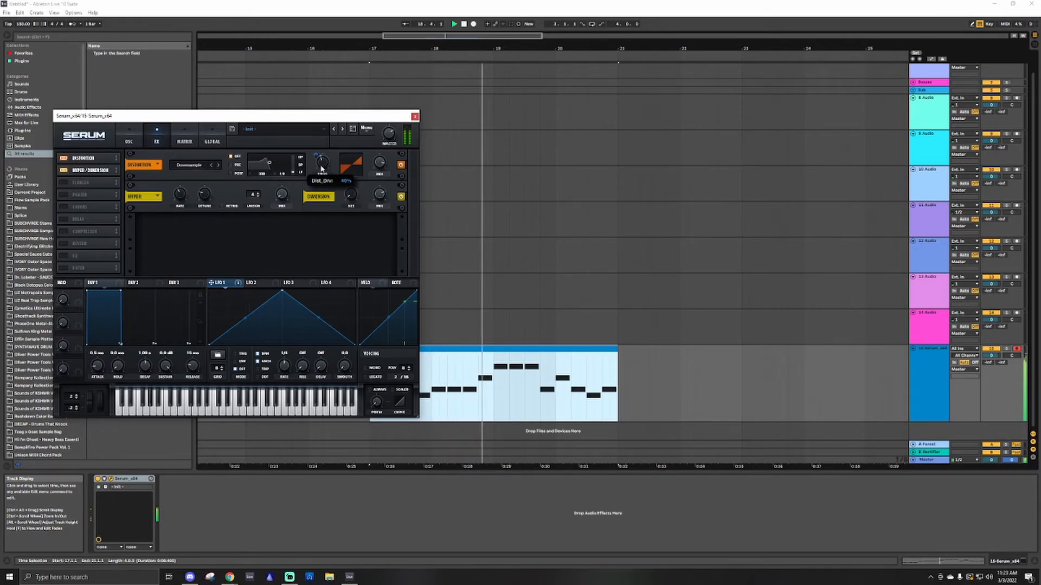
left_click_drag(317, 154, 318, 154)
left_click_drag(380, 162, 381, 147)
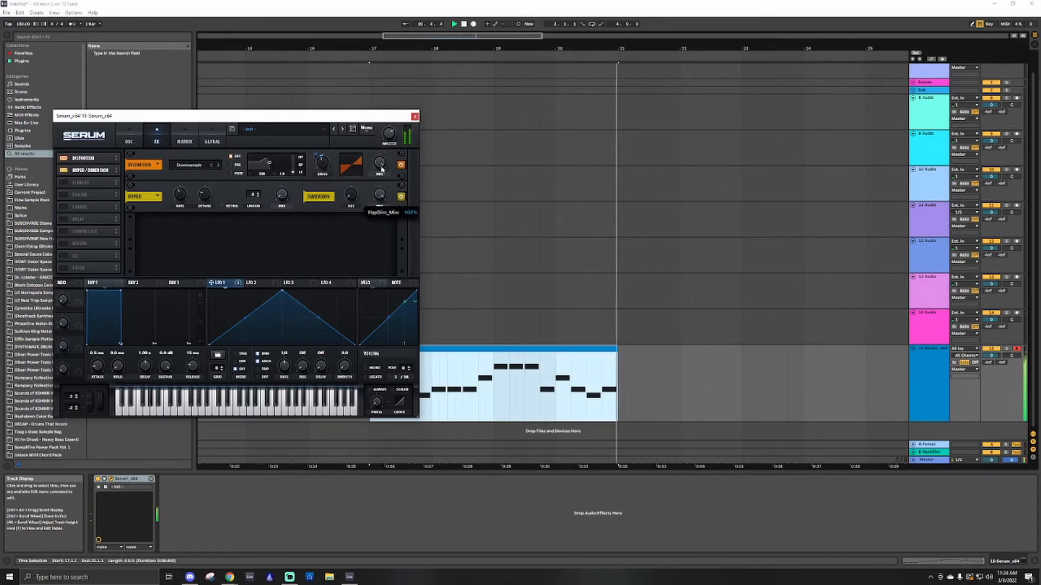
left_click_drag(382, 177, 382, 194)
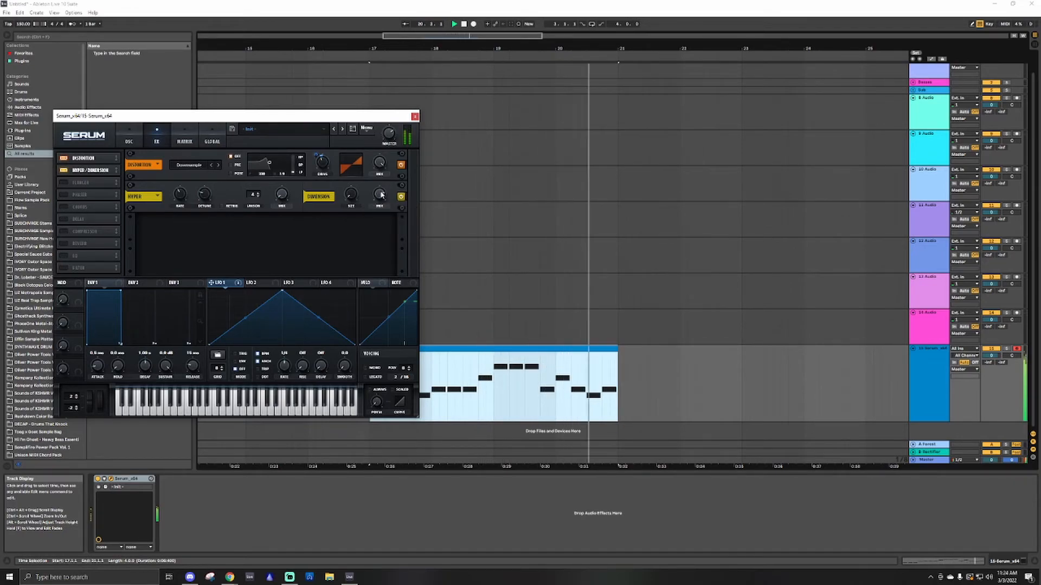
left_click(415, 116)
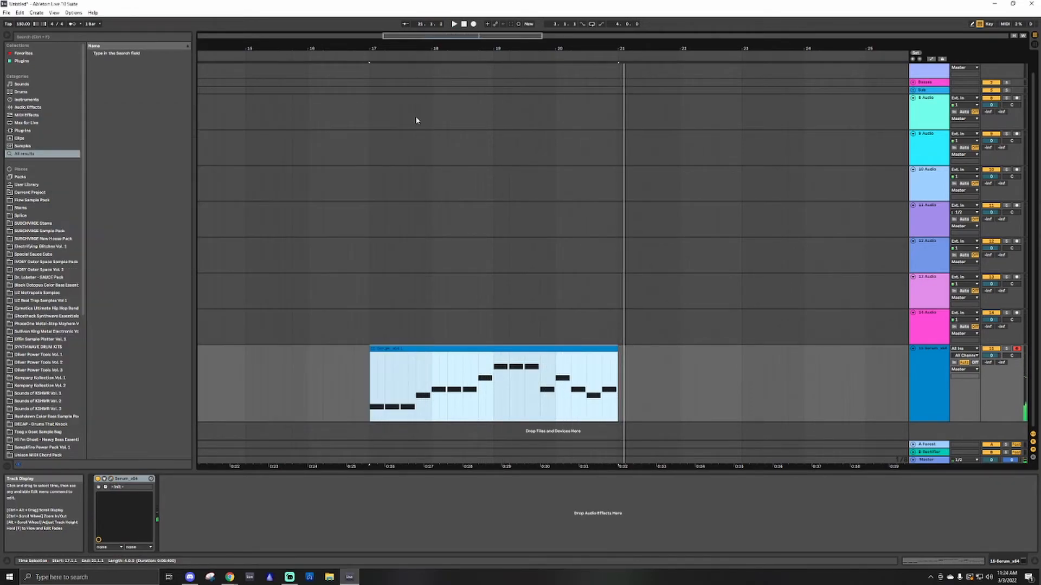
Search the browser for "phatr" and load the PHATRACK.adg effect rack after Serum on the bass track.
key("ctrl+f")
type("phatr")
left_click(106, 55)
left_click_drag(400, 385, 390, 382)
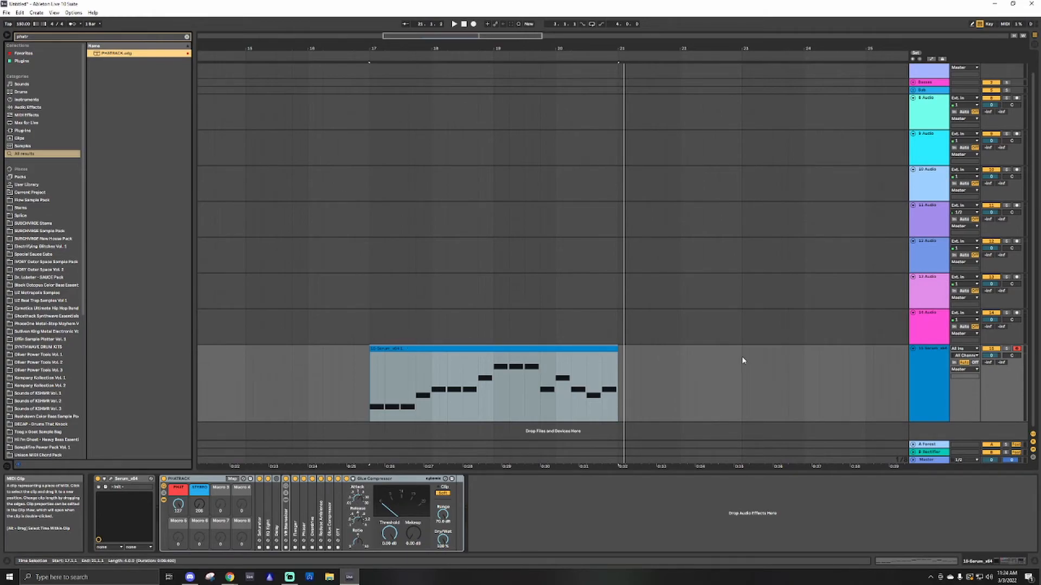
Lower the PHATRACK's PHAT macro while auditioning the clip on the Serum track.
left_click(936, 372)
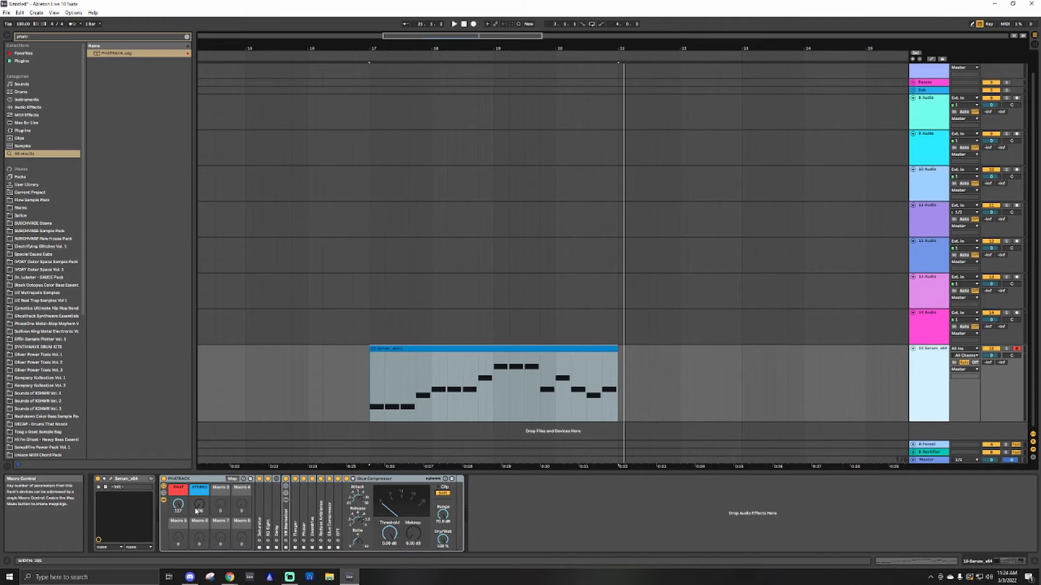
key("space")
left_click_drag(198, 508, 178, 529)
key("space")
key("space")
key("space")
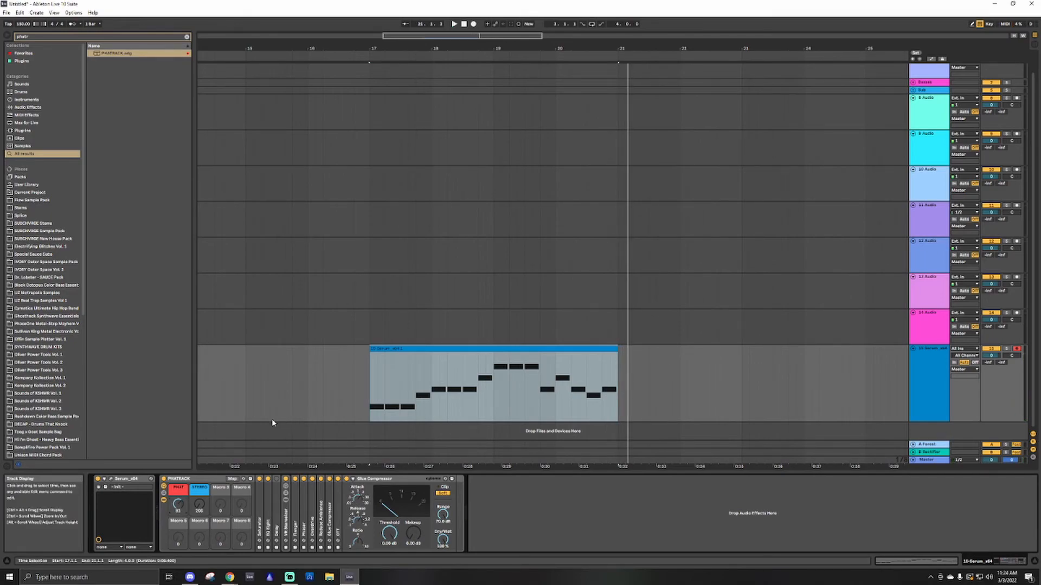
Reopen Serum to review its oscillator and effects settings, and close its window.
left_click(111, 481)
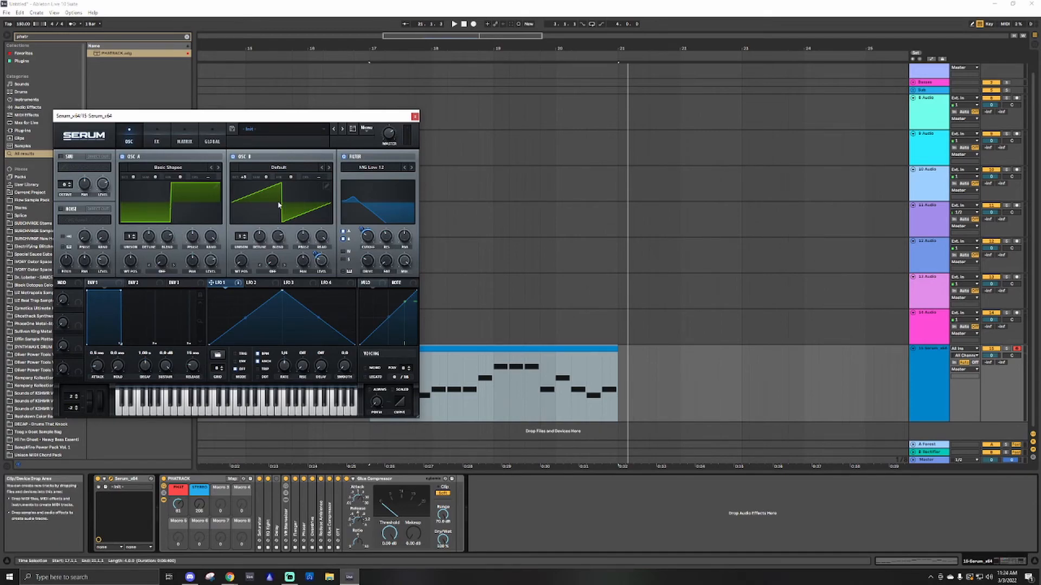
mouse_move(323, 263)
left_click(153, 136)
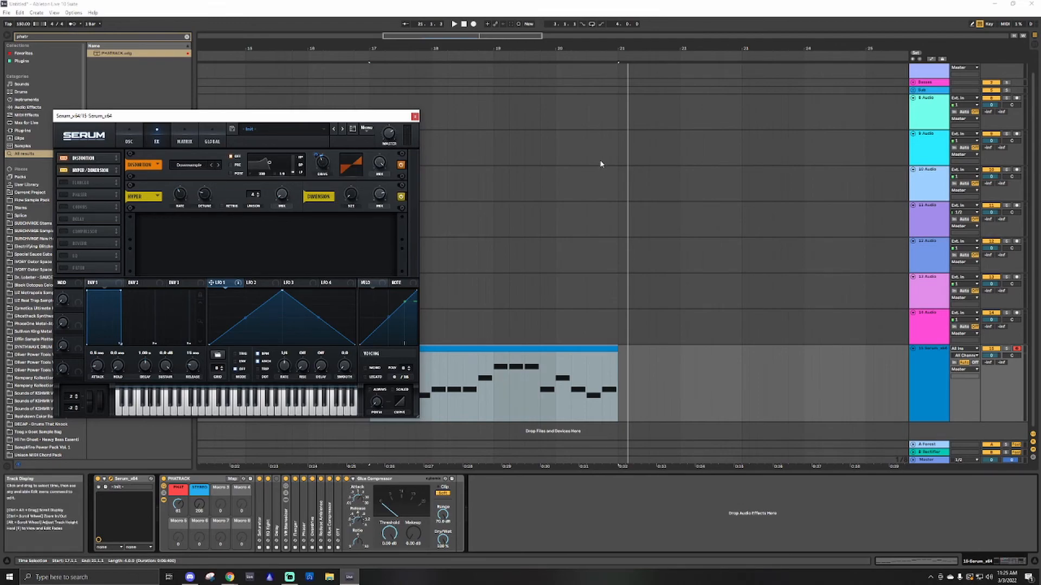
left_click(414, 117)
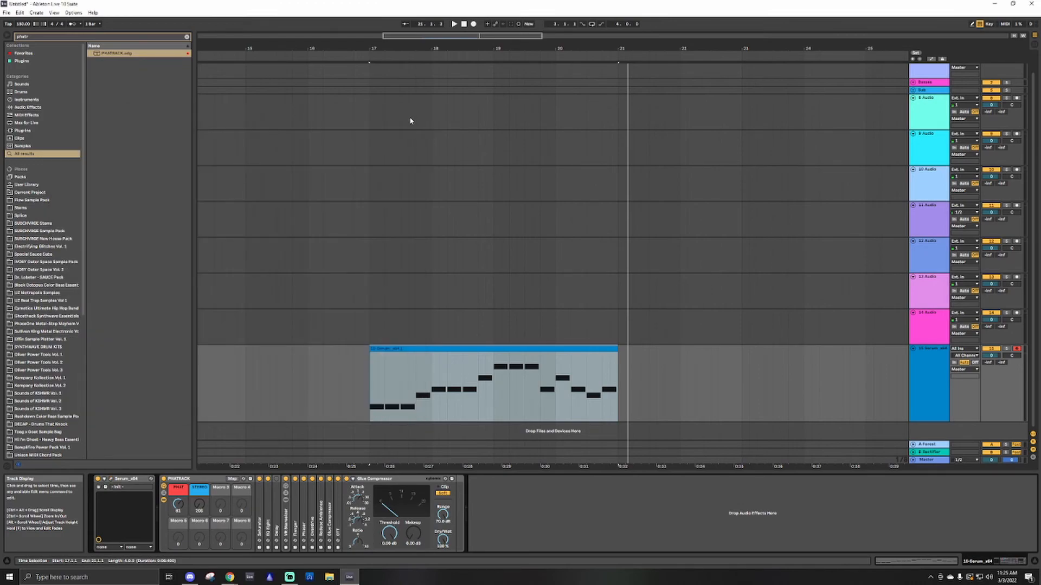